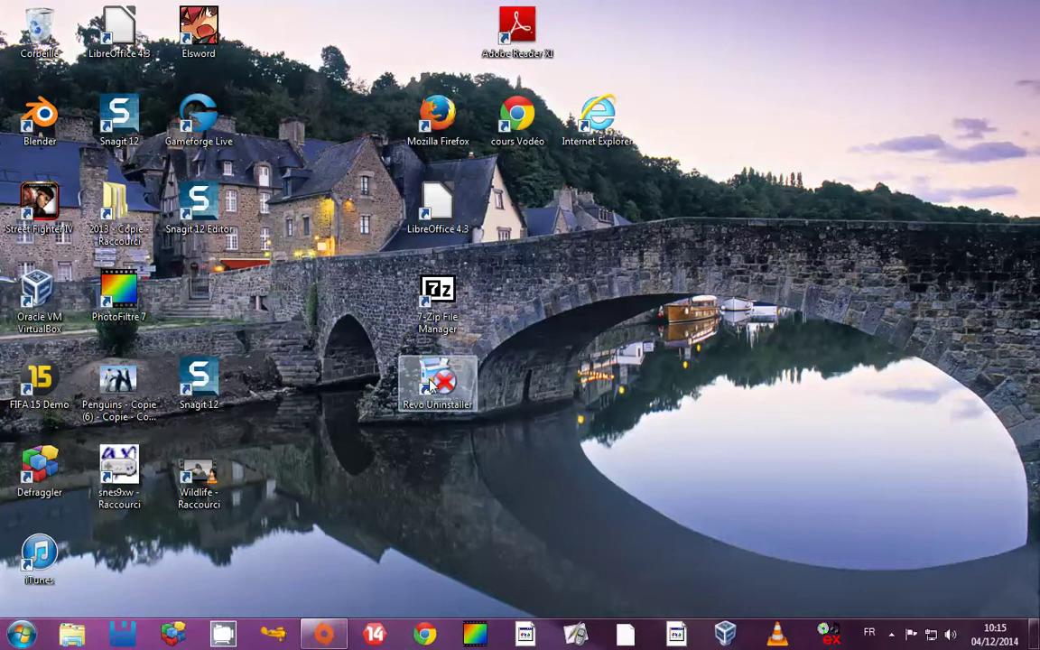
# - Move the Revo Uninstaller desktop shortcut one place down, leaving a gap below 7-Zip File Manager
pyautogui.moveTo(437, 381); pyautogui.dragTo(437, 471)
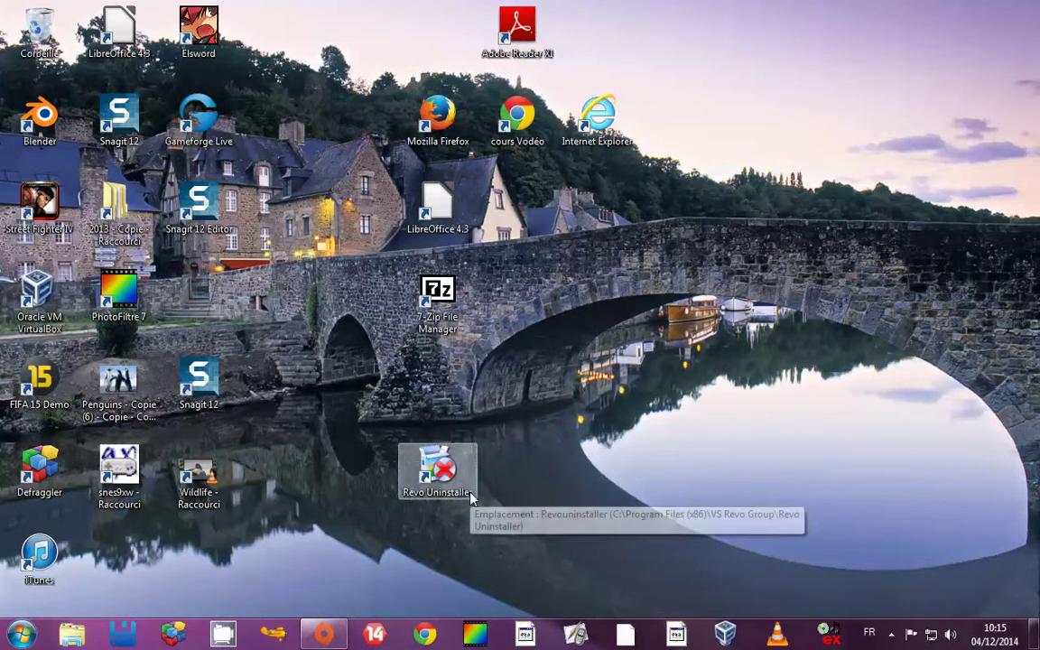
pyautogui.click(474, 350)
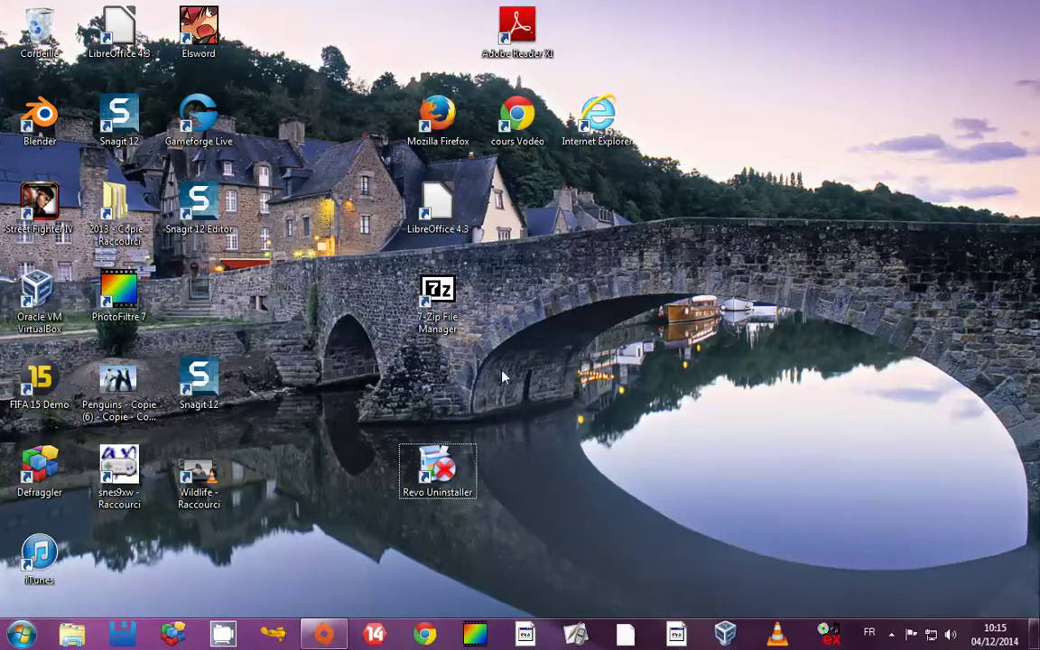
# - View the Windows list of installed programs in Programmes et fonctionnalités and close it
pyautogui.click(20, 634)
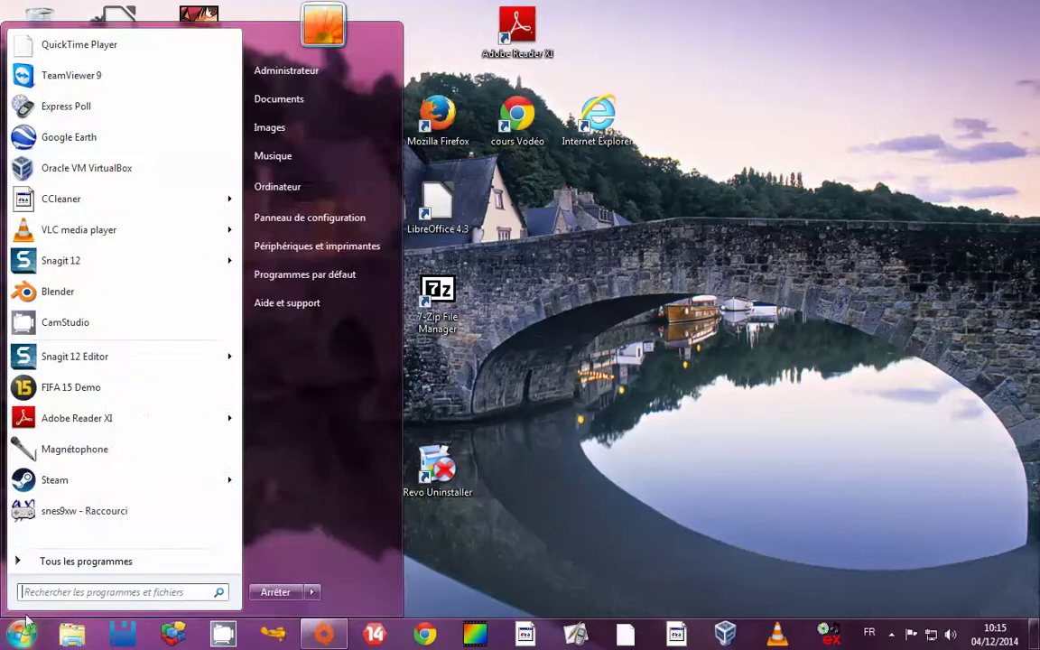
pyautogui.click(323, 215)
pyautogui.click(304, 400)
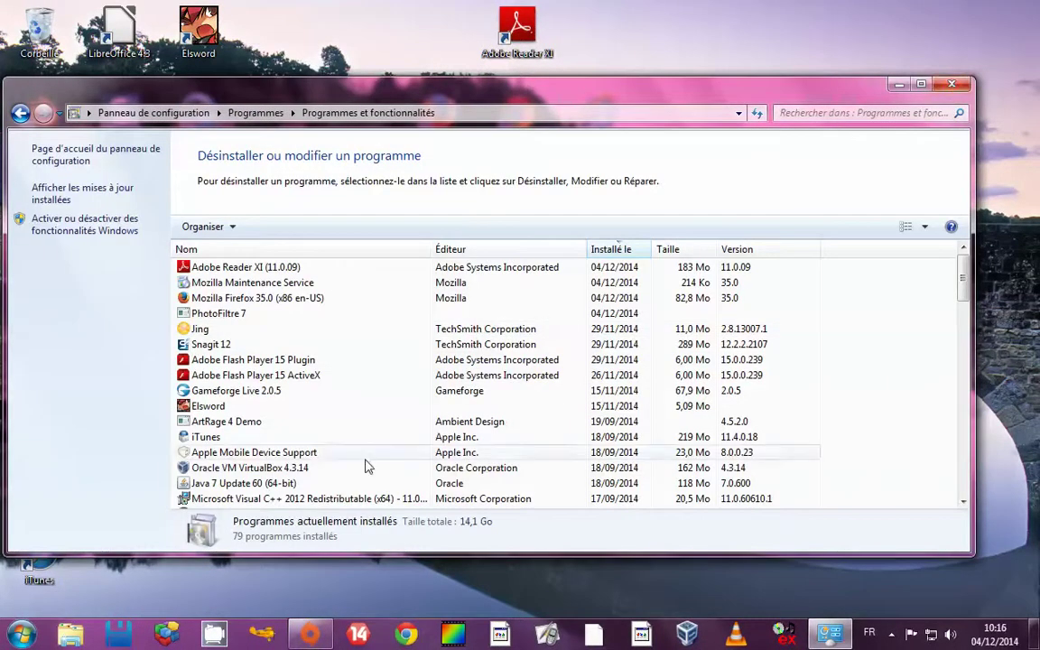
pyautogui.click(962, 88)
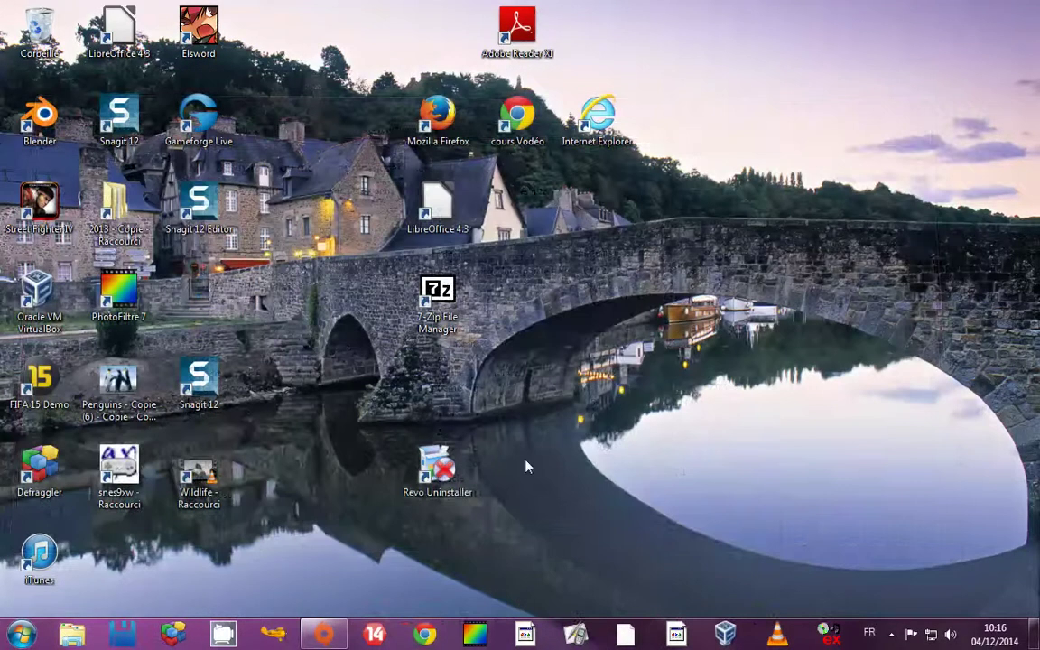
# - Launch Revo Uninstaller and uninstall Audacity 2.0.5 completely using the Modéré mode
pyautogui.doubleClick(454, 485)
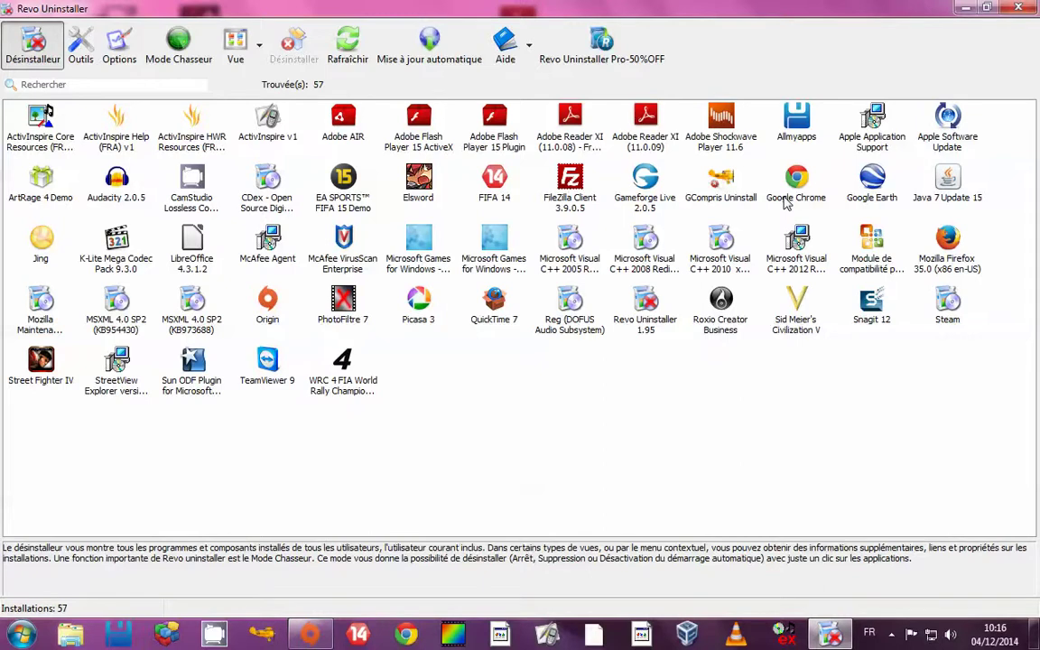
pyautogui.click(124, 221)
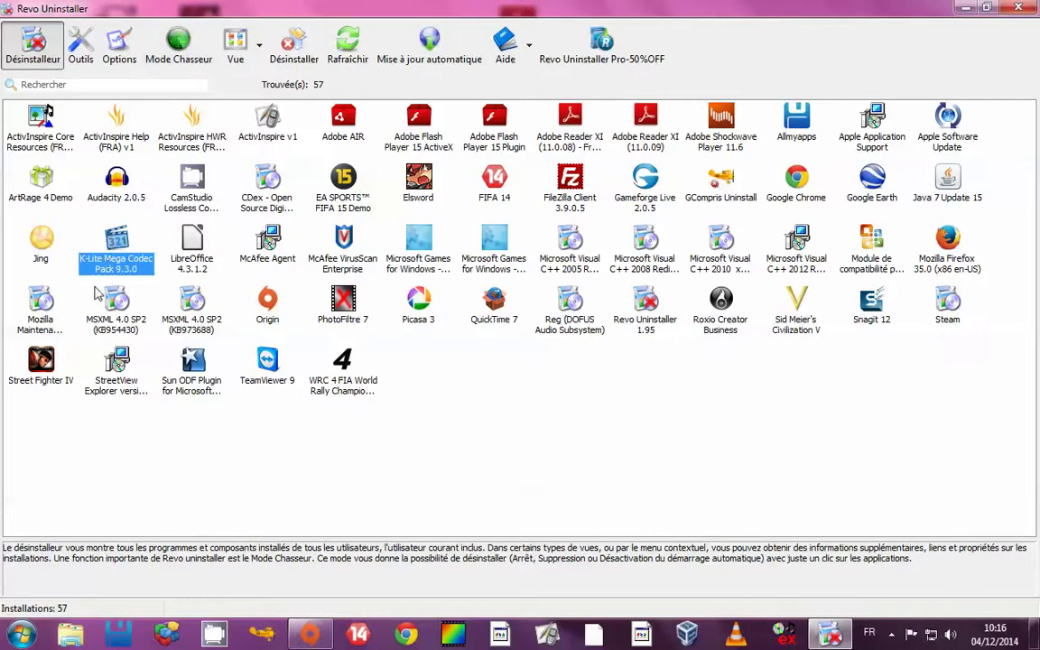
pyautogui.click(122, 192)
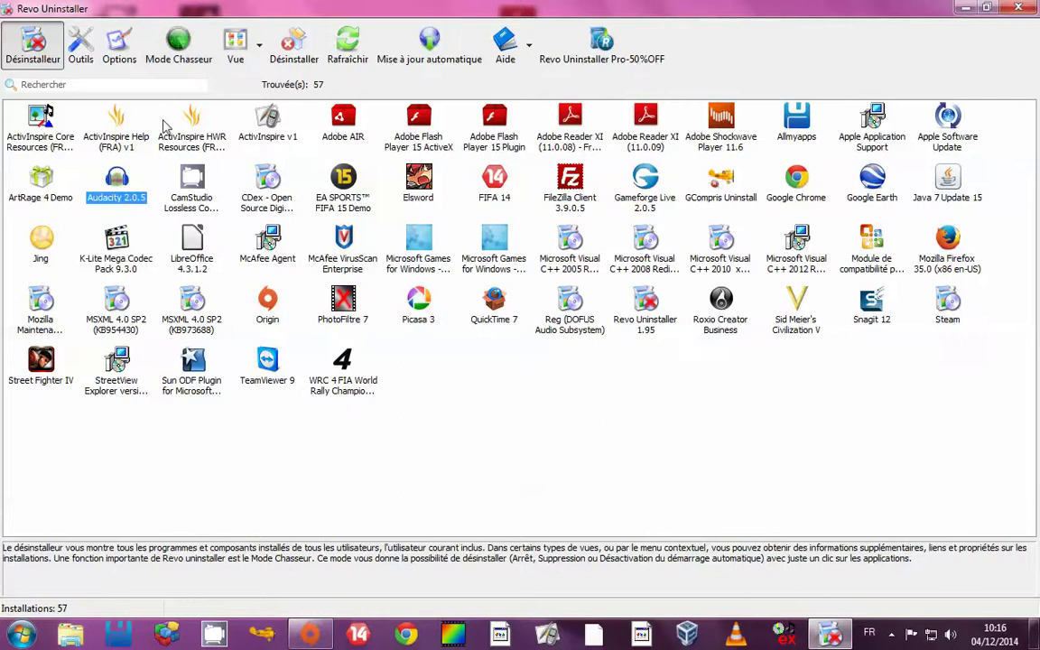
pyautogui.click(291, 47)
pyautogui.click(575, 358)
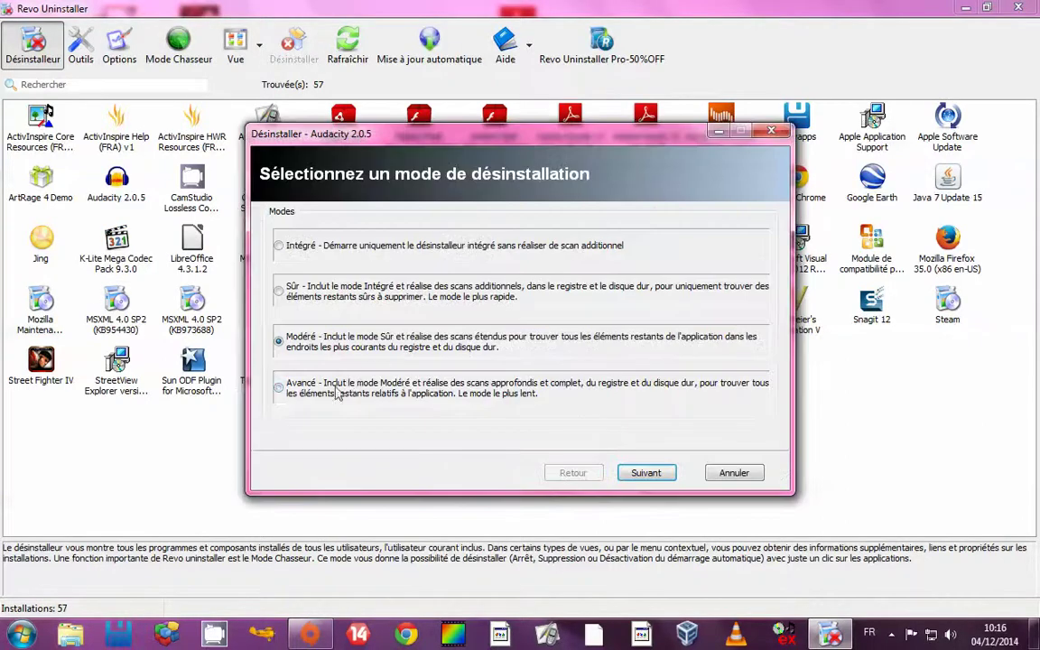
pyautogui.click(631, 469)
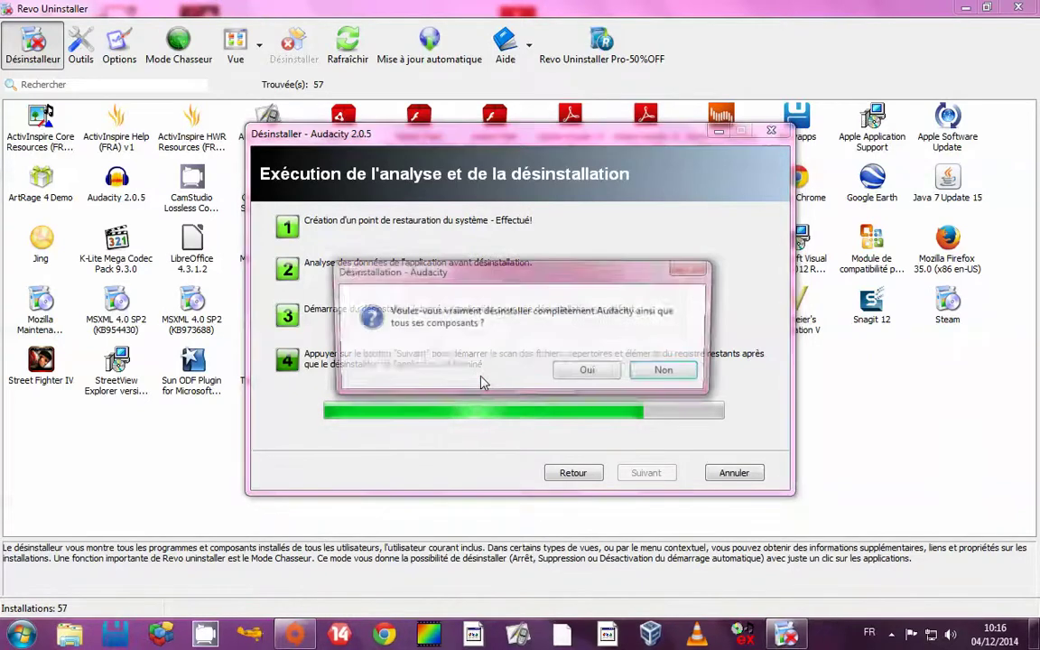
pyautogui.click(587, 372)
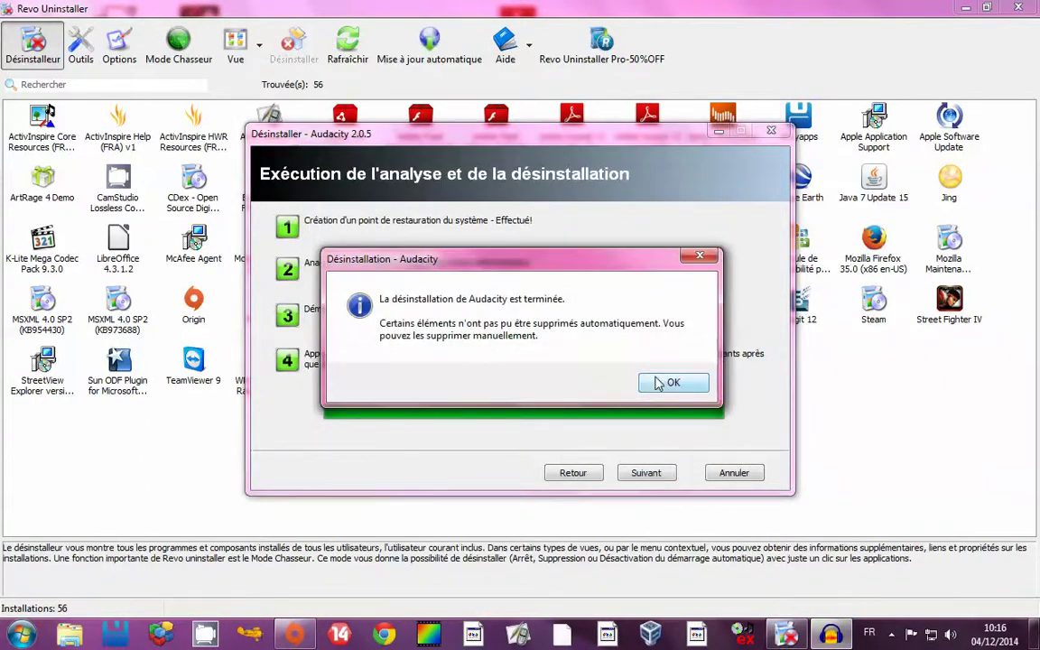
pyautogui.click(663, 383)
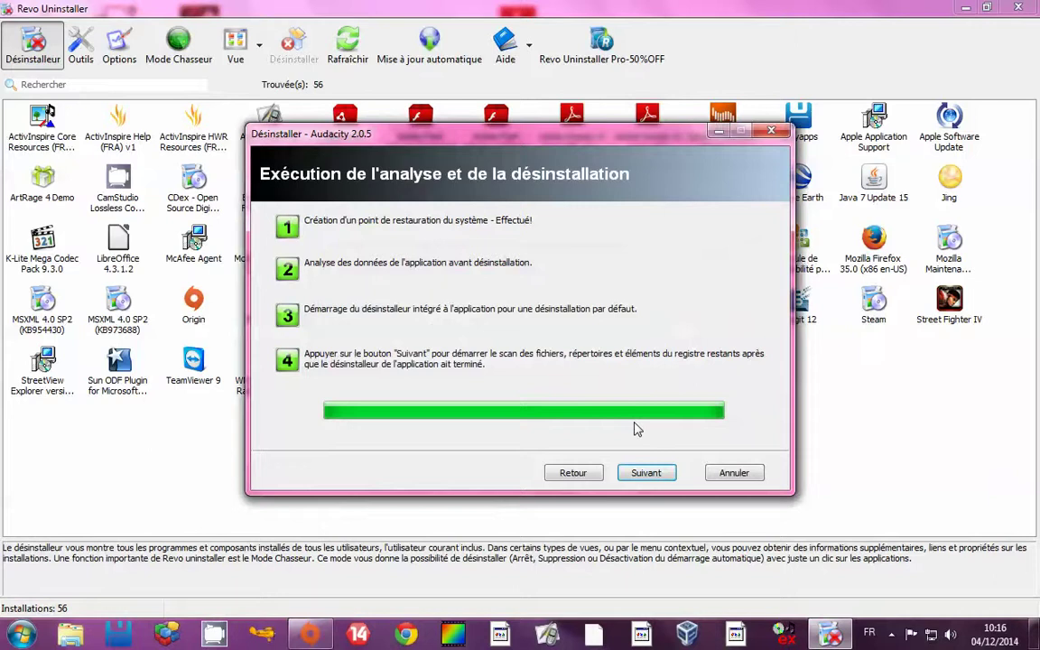
# - Scan for Audacity leftovers and delete all the remaining registry entries found
pyautogui.click(630, 472)
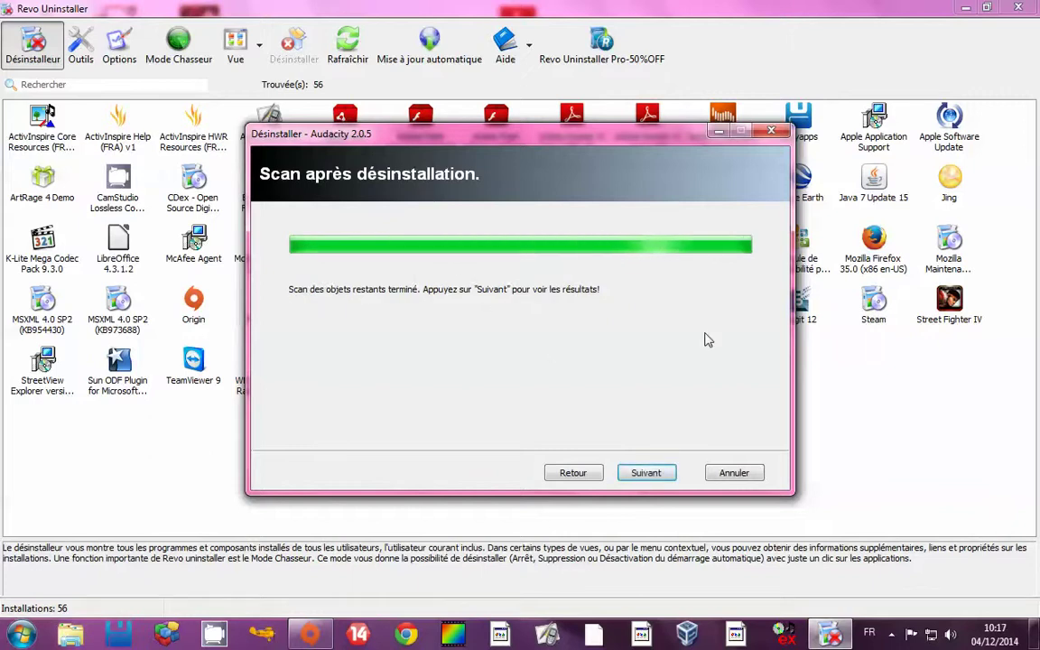
pyautogui.click(655, 476)
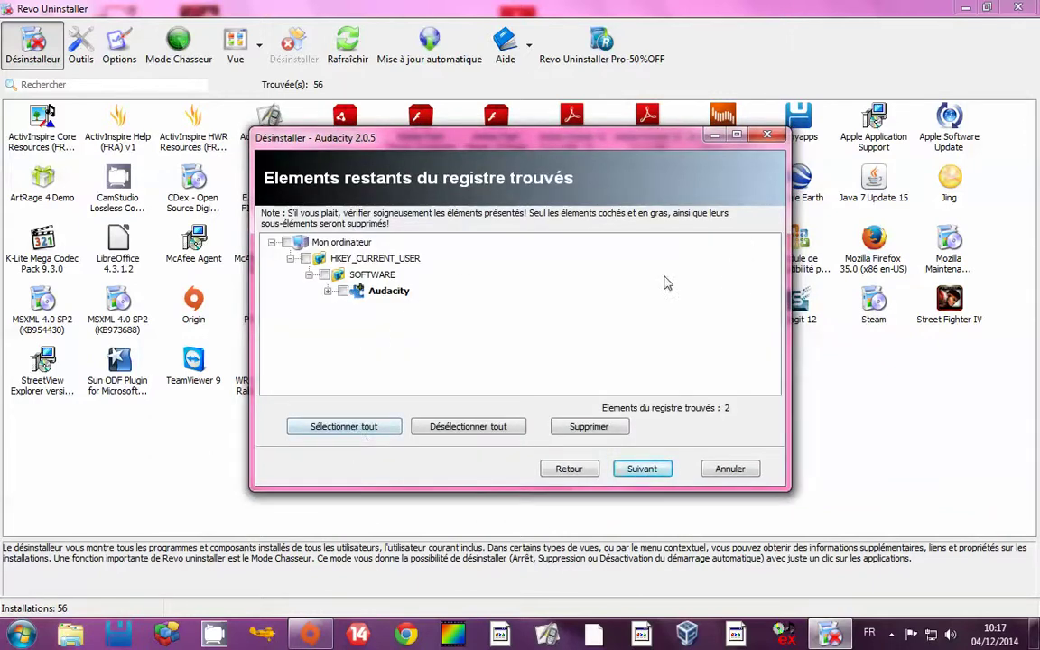
pyautogui.click(359, 428)
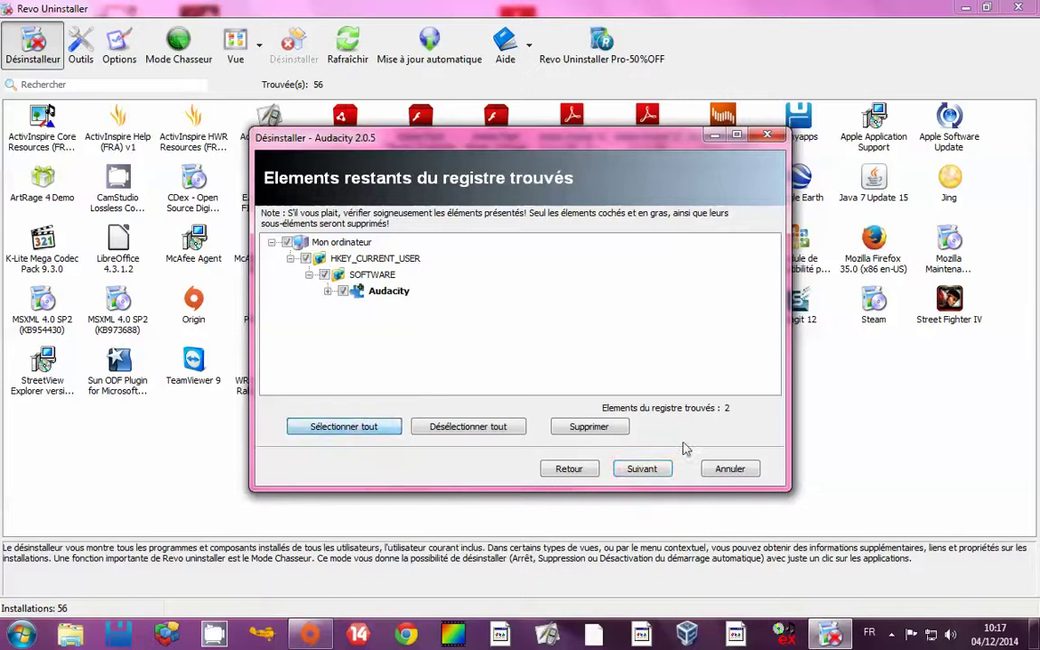
pyautogui.click(603, 431)
pyautogui.click(564, 354)
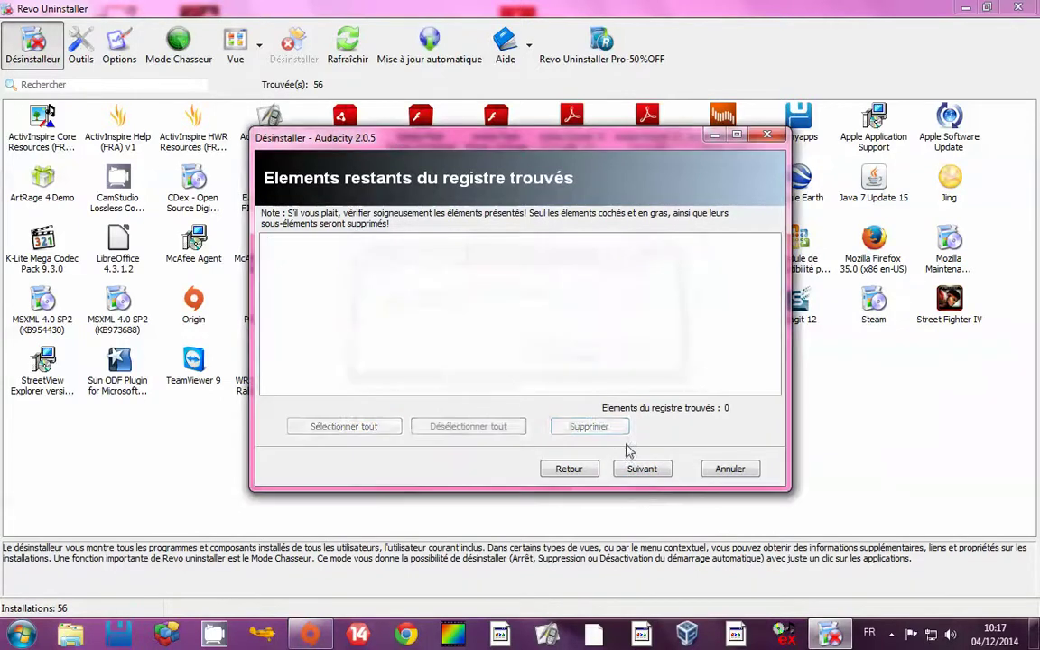
# - Delete all of Audacity's leftover files and folders, finish the uninstall wizard and close Revo Uninstaller
pyautogui.click(640, 470)
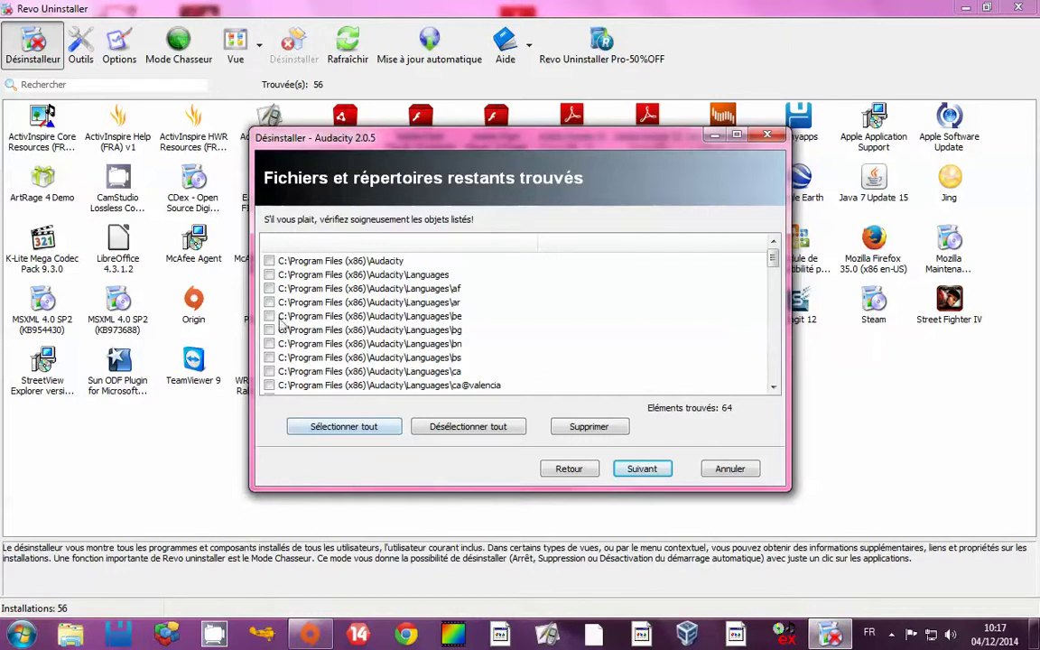
pyautogui.click(364, 432)
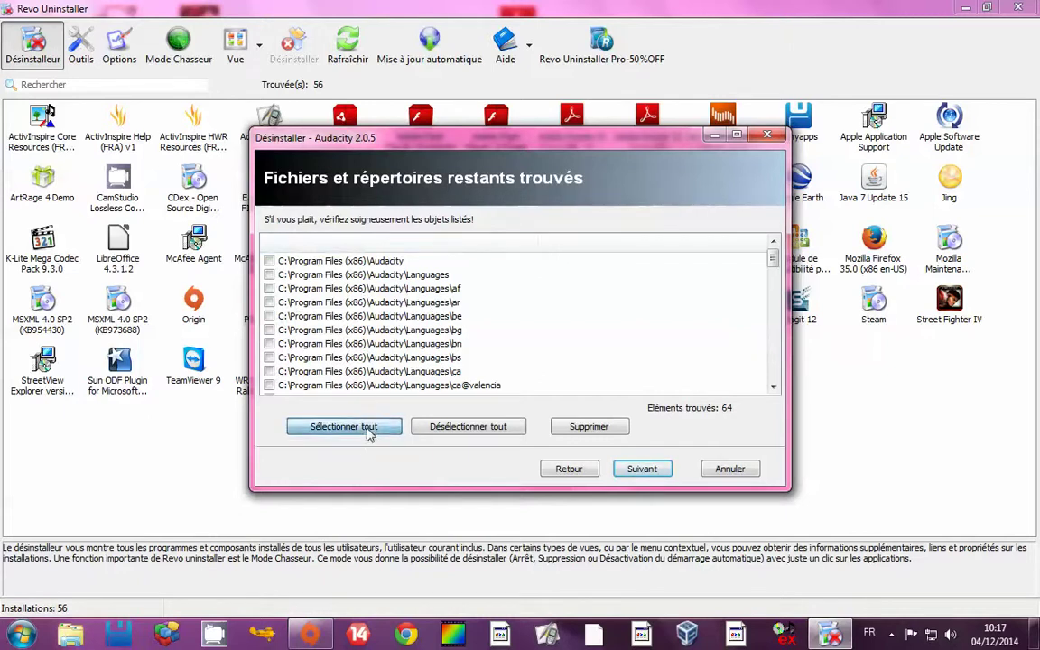
pyautogui.click(596, 429)
pyautogui.click(593, 416)
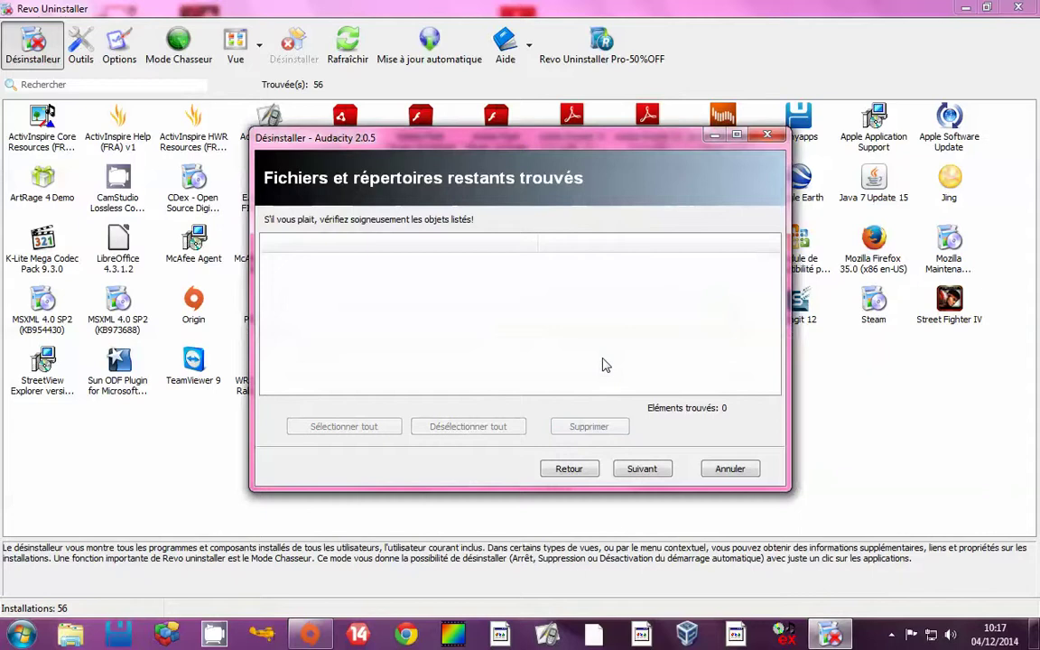
pyautogui.click(666, 474)
pyautogui.click(646, 473)
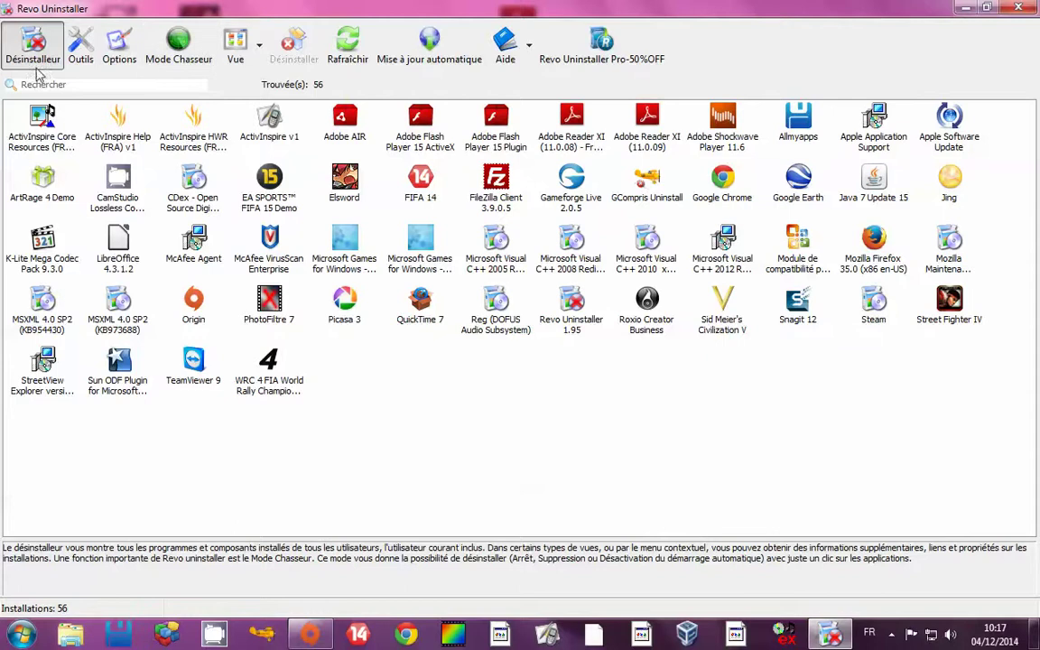
pyautogui.click(1024, 8)
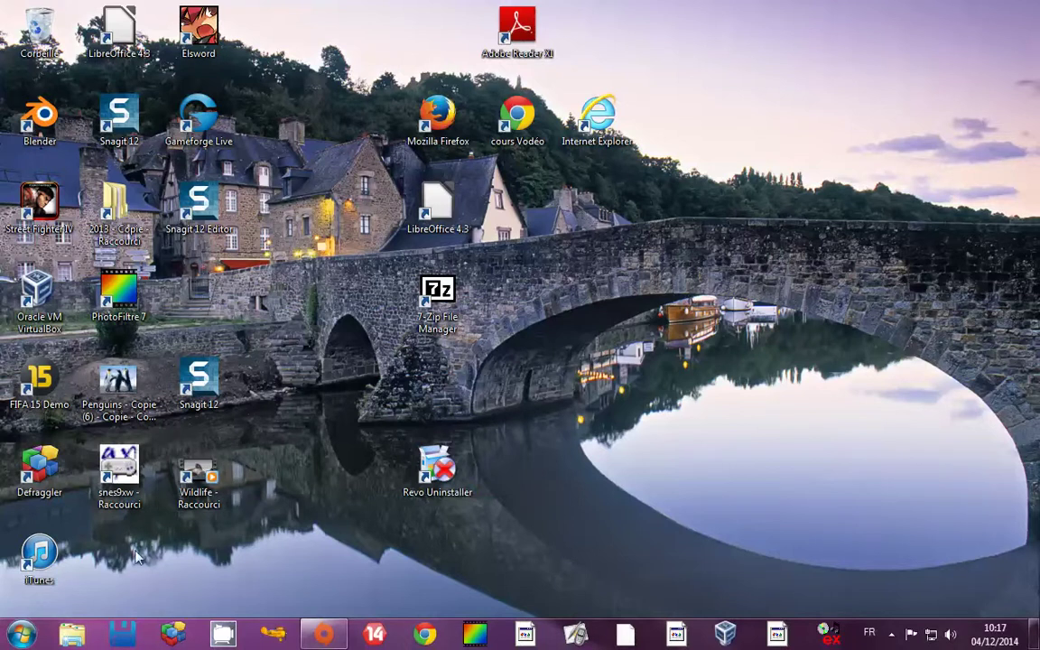
# - Switch to Windows Explorer and run the ccsetup415 installer from the partage (Z:) network share
pyautogui.click(72, 634)
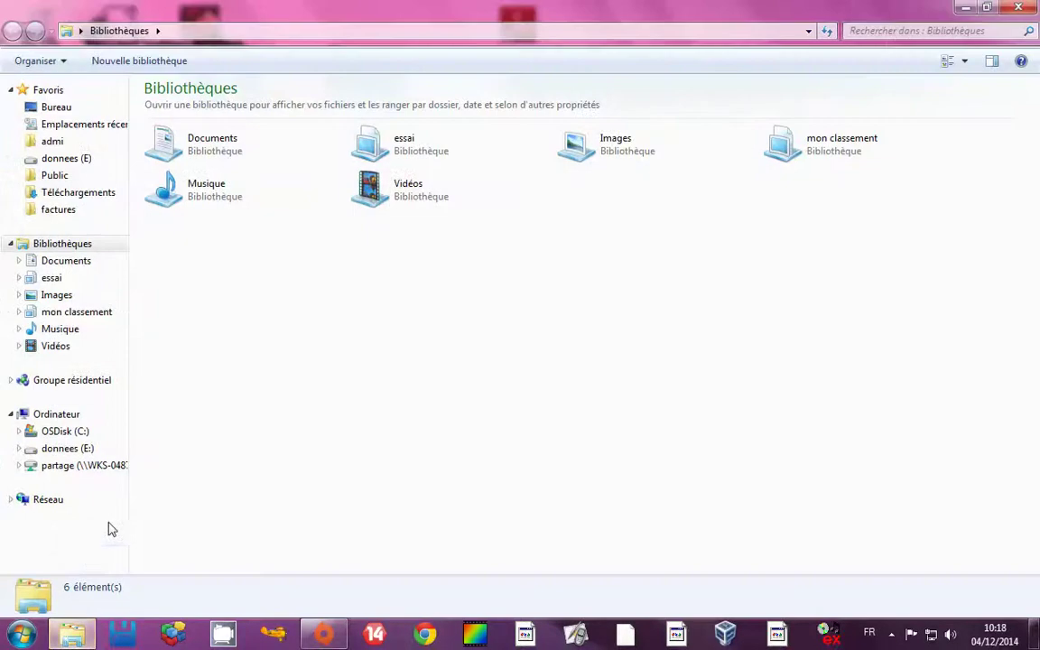
pyautogui.click(83, 464)
pyautogui.click(199, 382)
pyautogui.press('c')
pyautogui.press('c')
pyautogui.press('c')
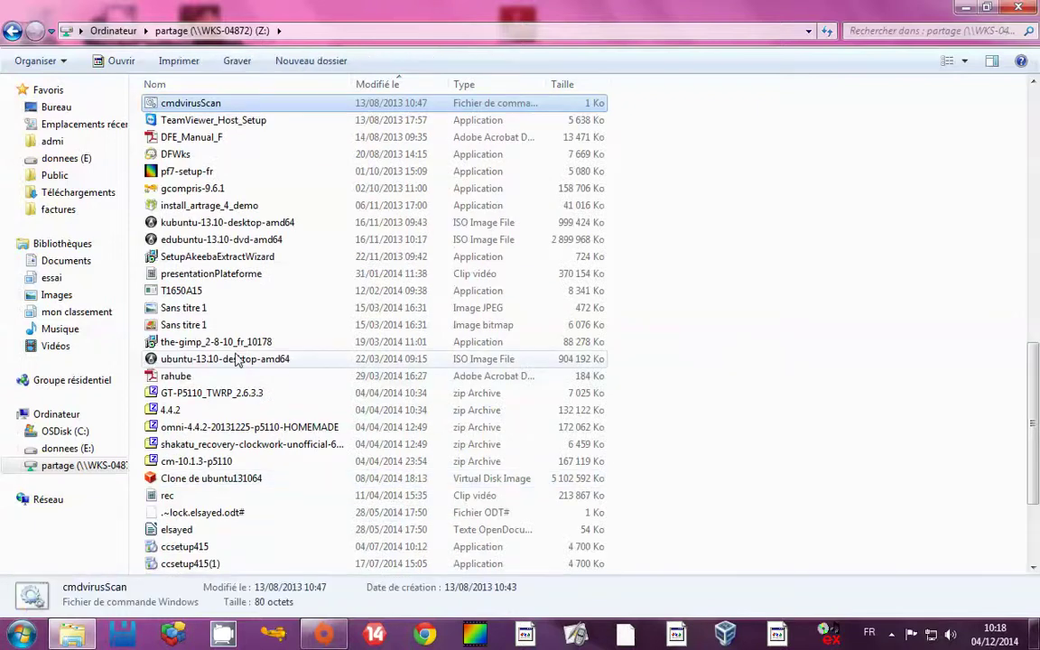
pyautogui.press('c')
pyautogui.press('c')
pyautogui.press('c')
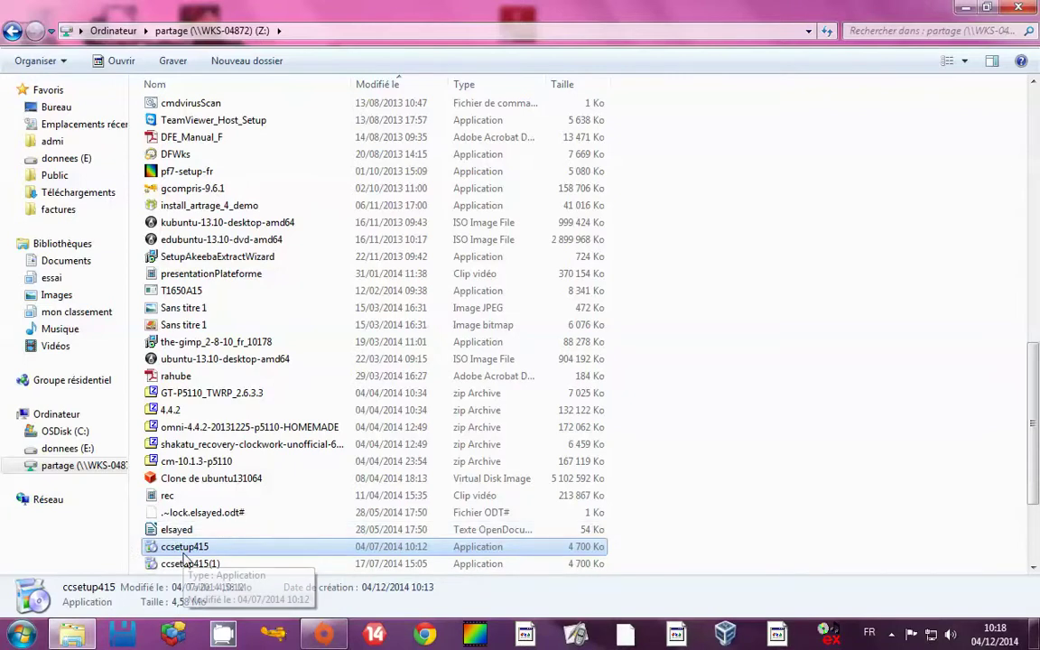
pyautogui.doubleClick(187, 552)
# - Install CCleaner v4.15 in French with the default options and minimize the file window
pyautogui.click(493, 293)
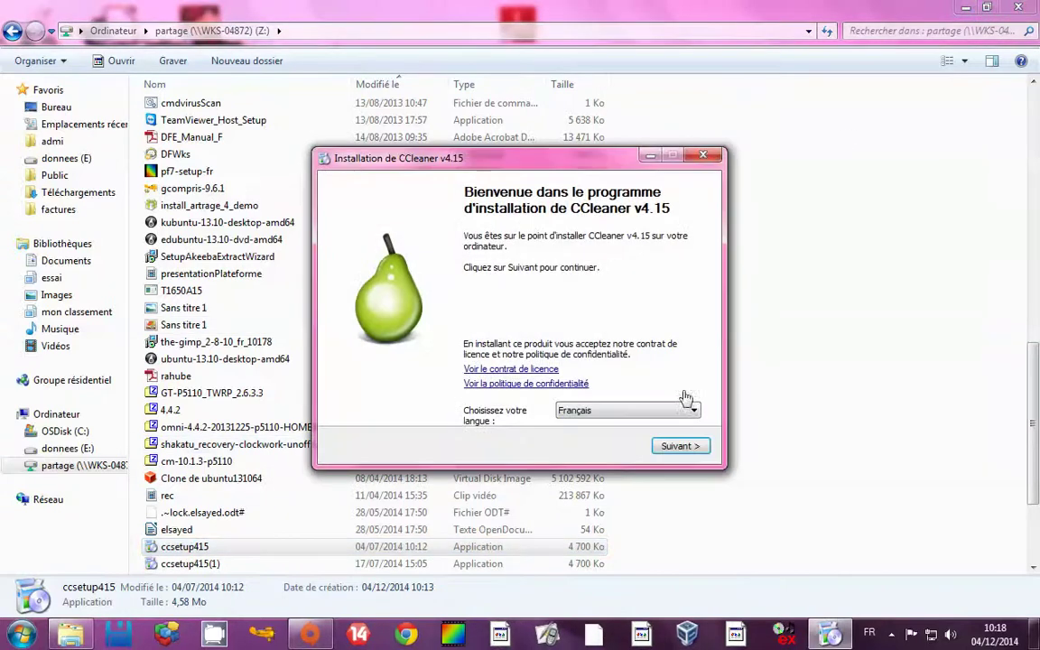
pyautogui.click(659, 447)
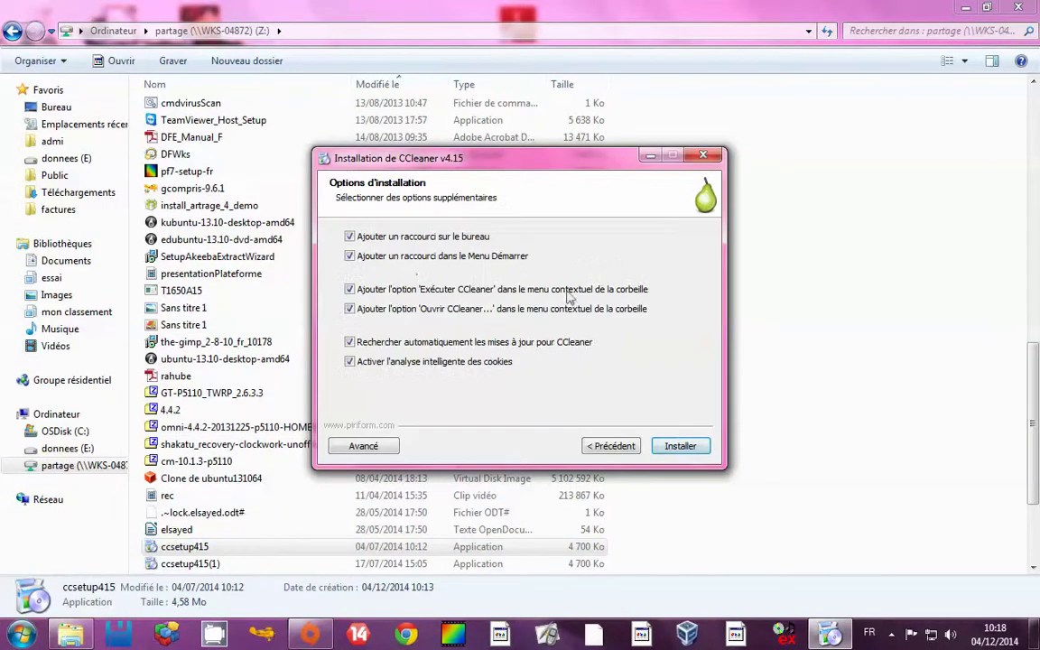
pyautogui.click(675, 446)
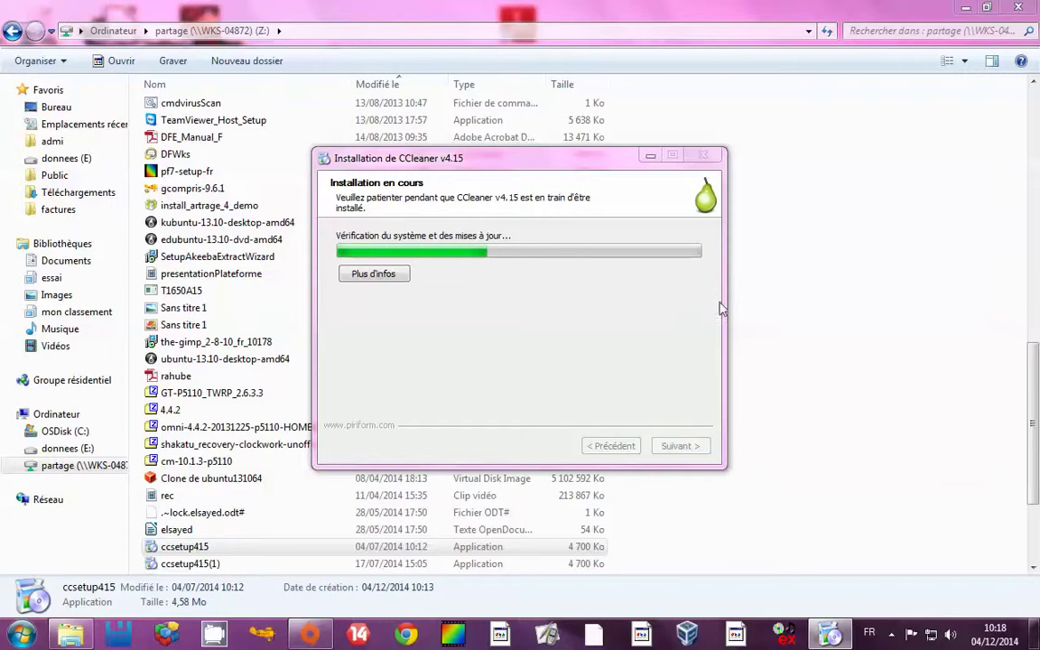
pyautogui.click(962, 9)
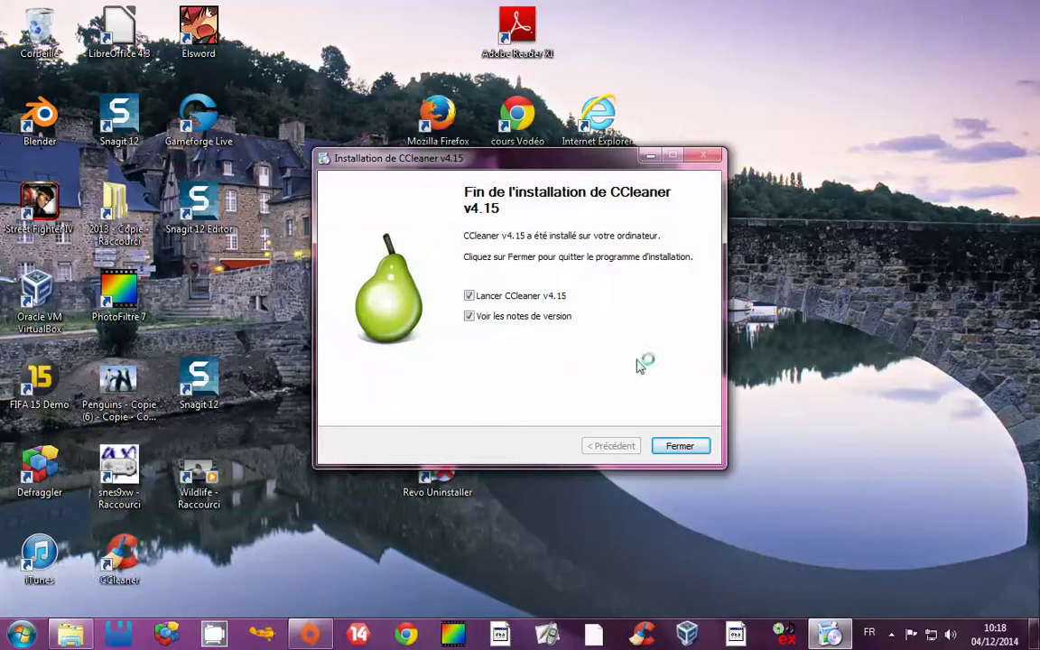
# - Close the installer without viewing the release notes, launch CCleaner v4.15 and decline the new version download
pyautogui.click(471, 317)
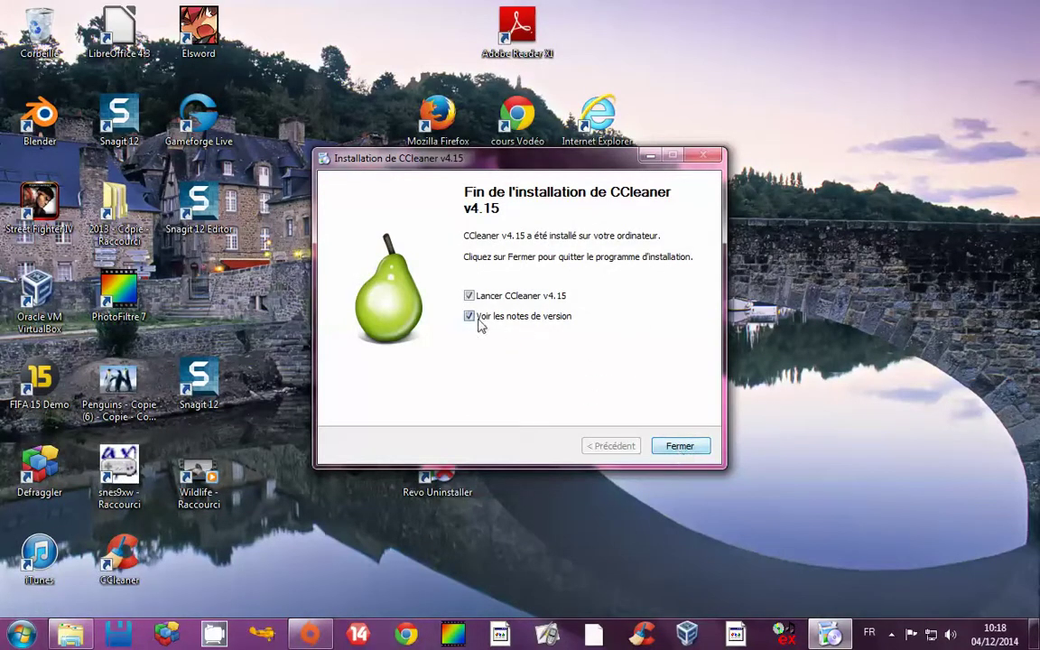
pyautogui.click(699, 449)
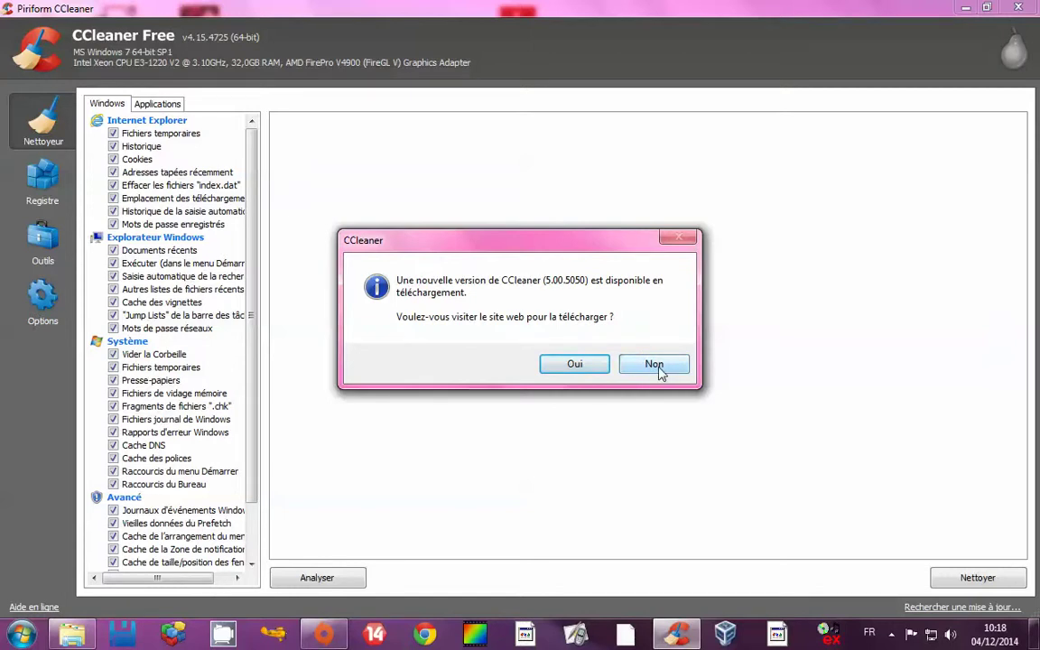
pyautogui.click(656, 366)
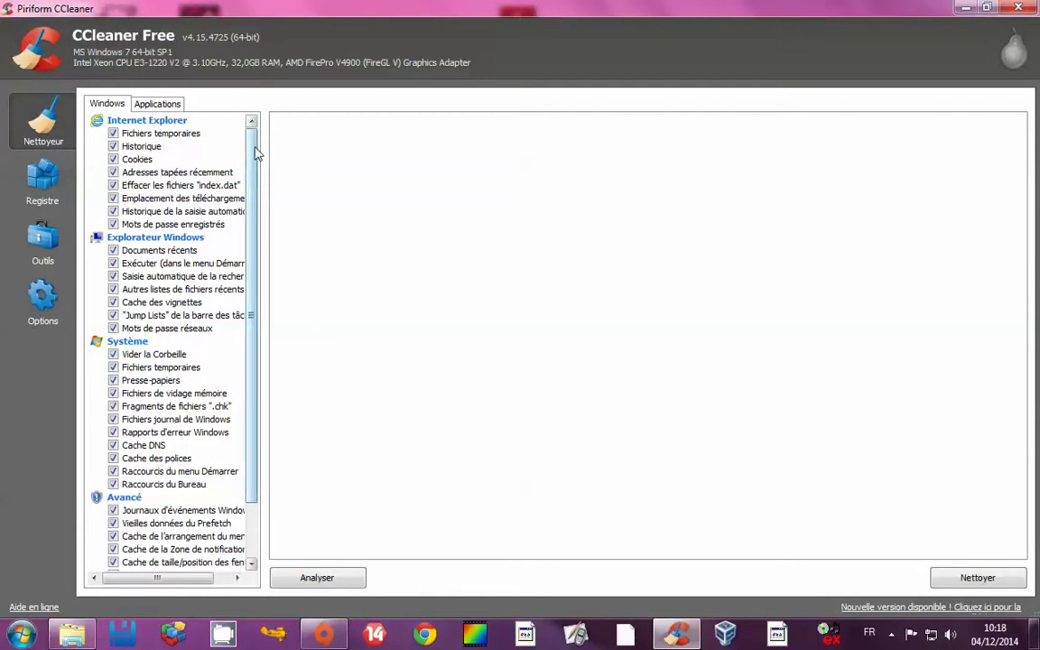
# - Review the Windows cleaning items and exclude the saved passwords of Firefox and Google Chrome from the applications cleanup
pyautogui.scroll(-2, 256, 154)
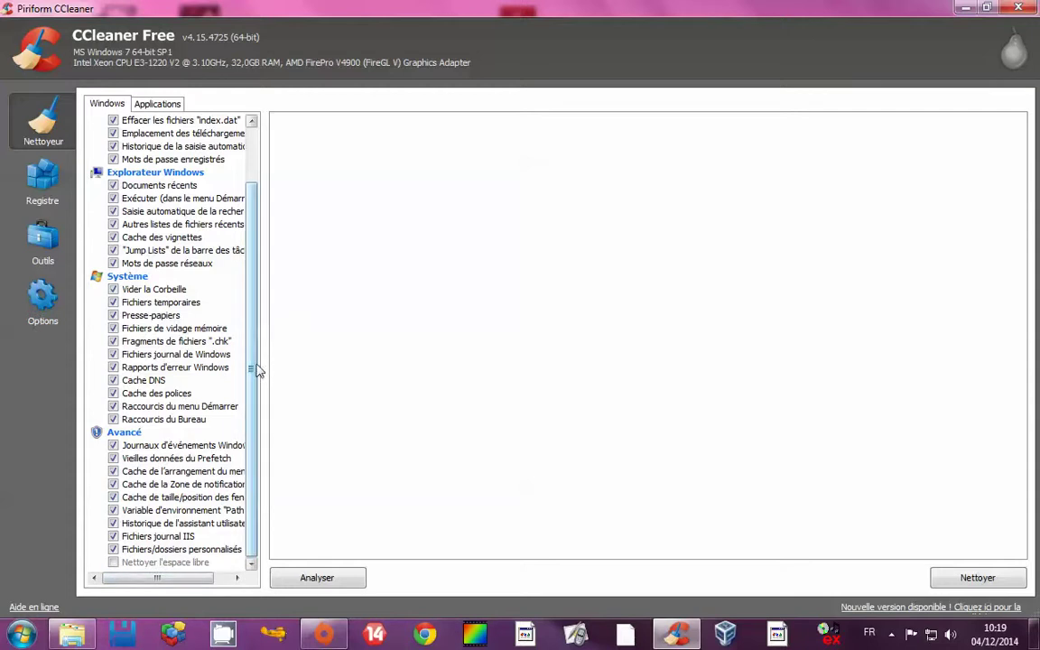
pyautogui.scroll(2, 233, 333)
pyautogui.click(144, 103)
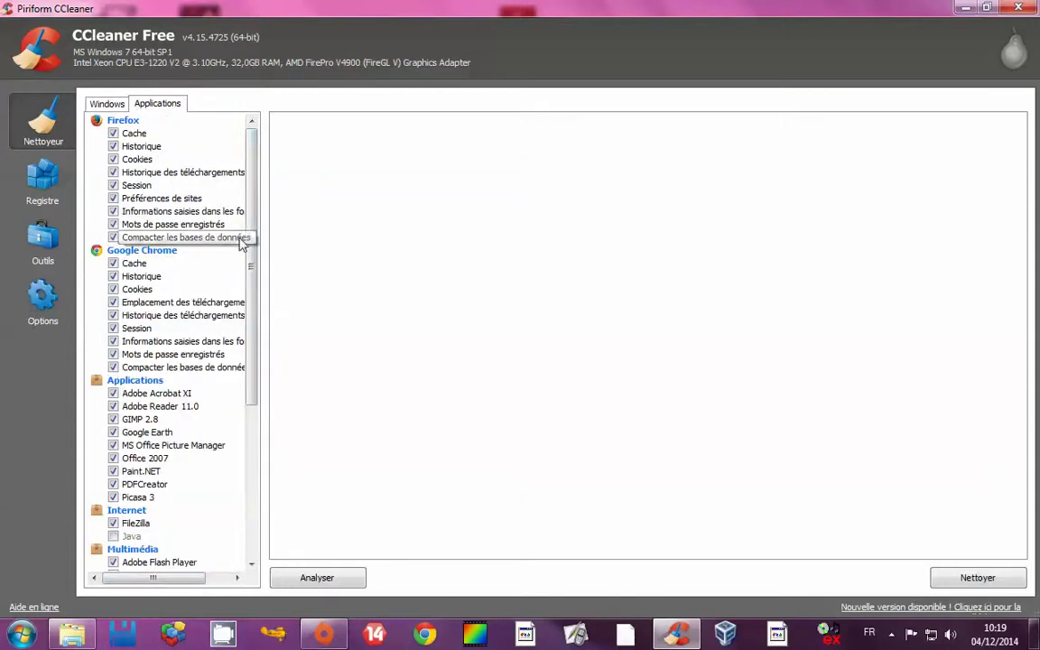
pyautogui.moveTo(253, 258); pyautogui.dragTo(270, 194)
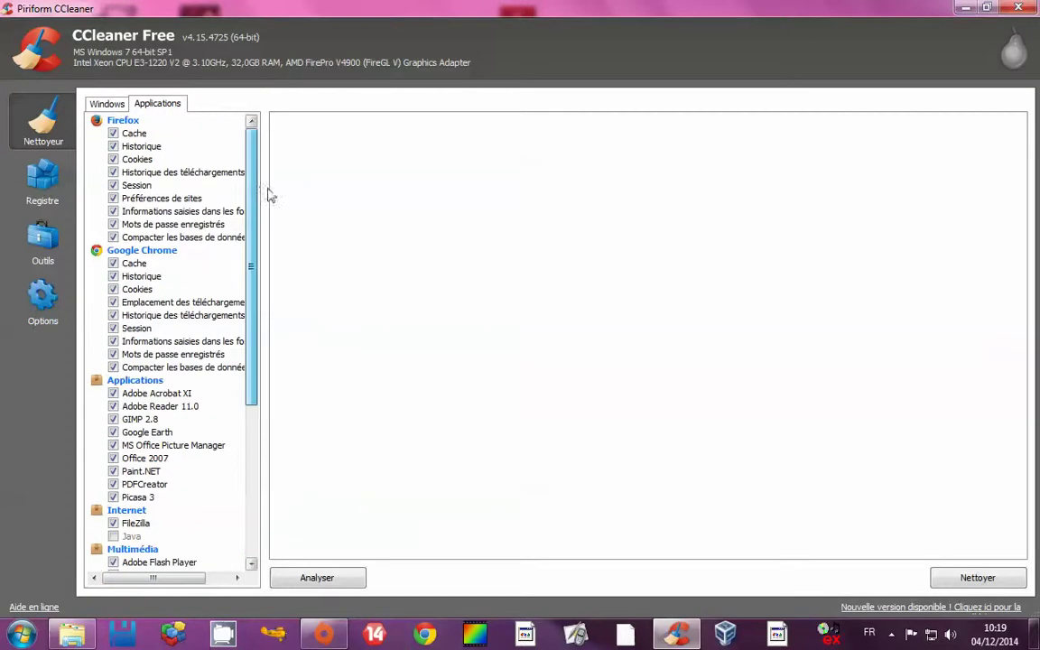
pyautogui.click(112, 225)
pyautogui.click(113, 355)
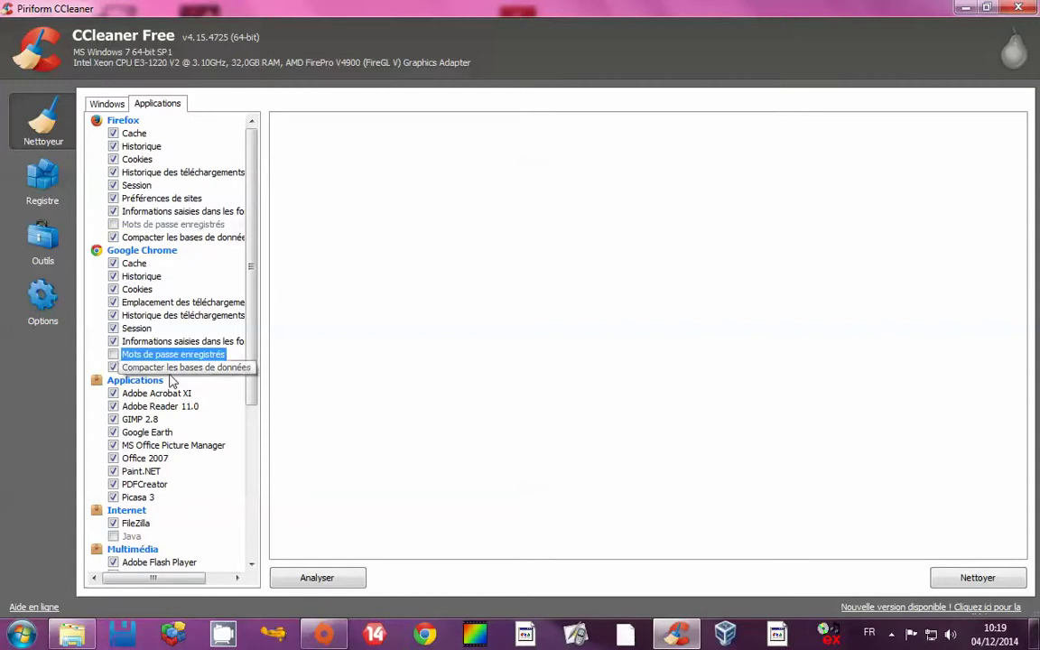
# - Review the remaining application cleaning items, then exclude Internet Explorer's saved passwords and the network passwords from the Windows cleanup
pyautogui.scroll(-6, 212, 402)
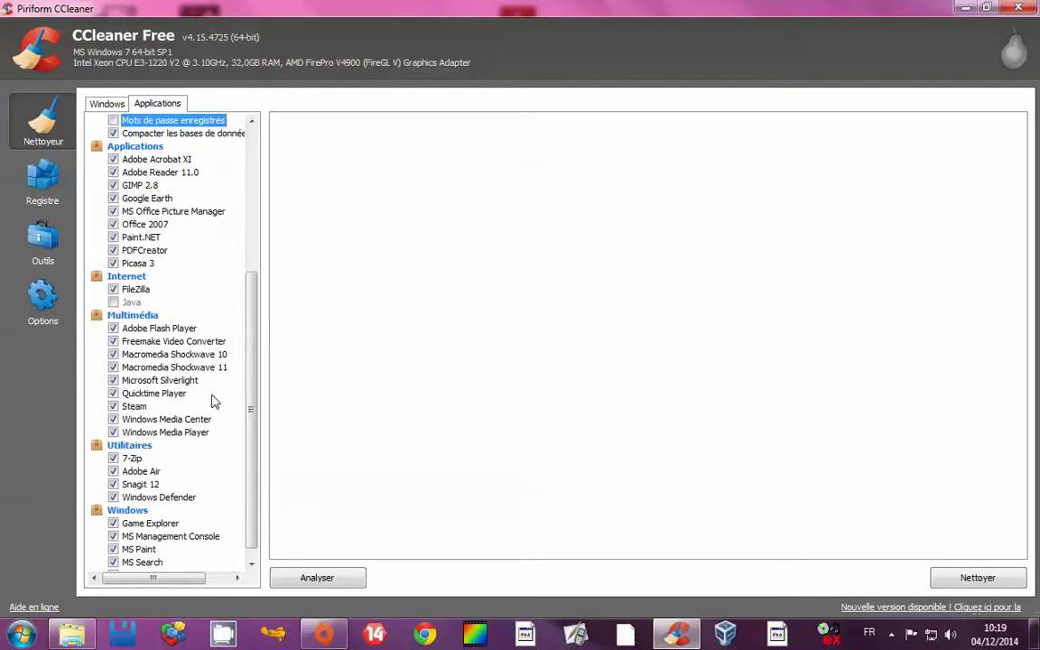
pyautogui.scroll(5, 214, 401)
pyautogui.click(107, 103)
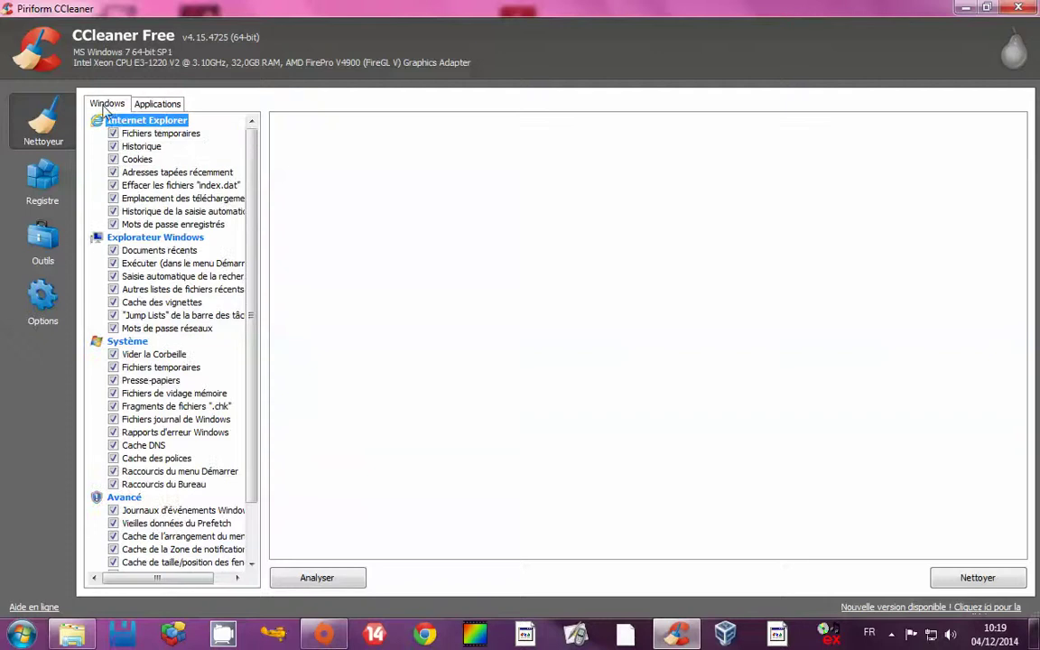
pyautogui.click(127, 224)
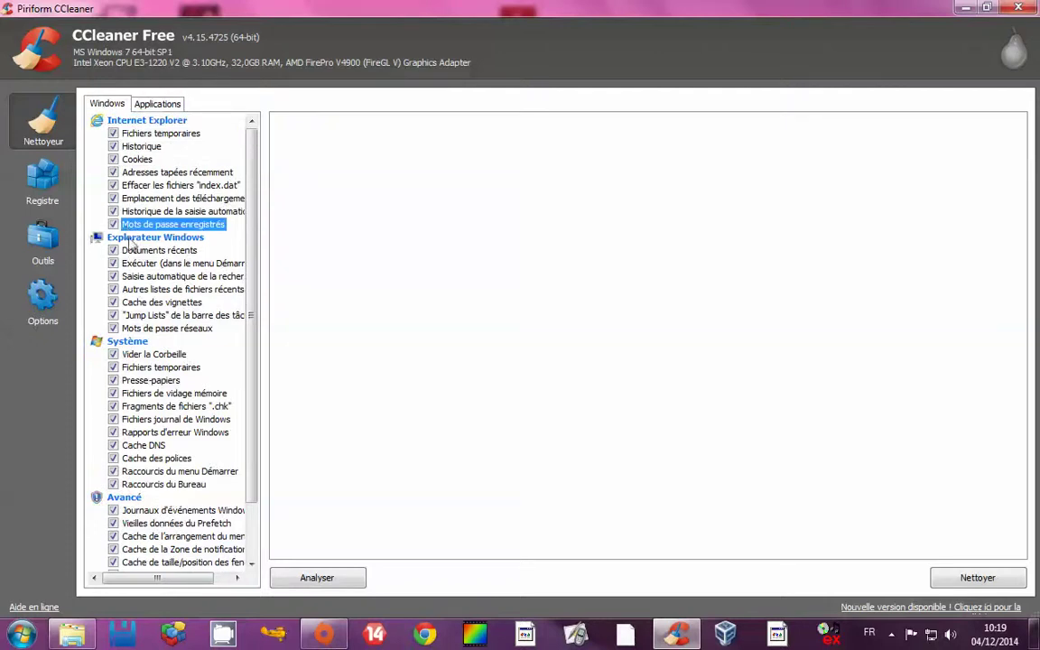
pyautogui.click(113, 224)
pyautogui.click(113, 328)
pyautogui.scroll(-2, 226, 325)
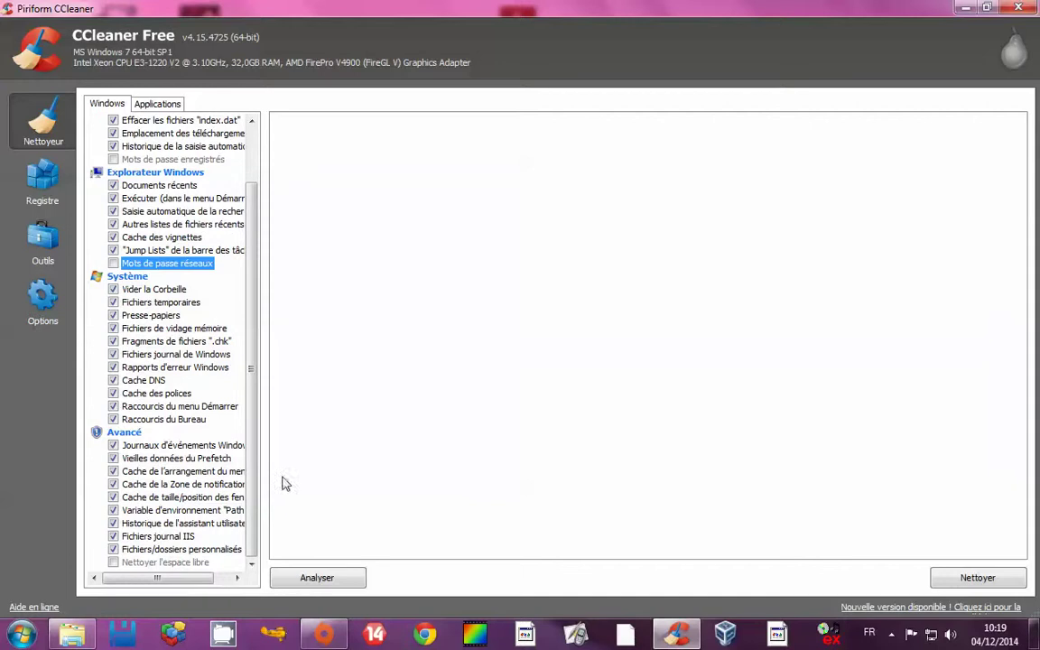
# - Run the cleaner on the selected items, confirm the permanent deletion and check how much space was freed
pyautogui.click(952, 580)
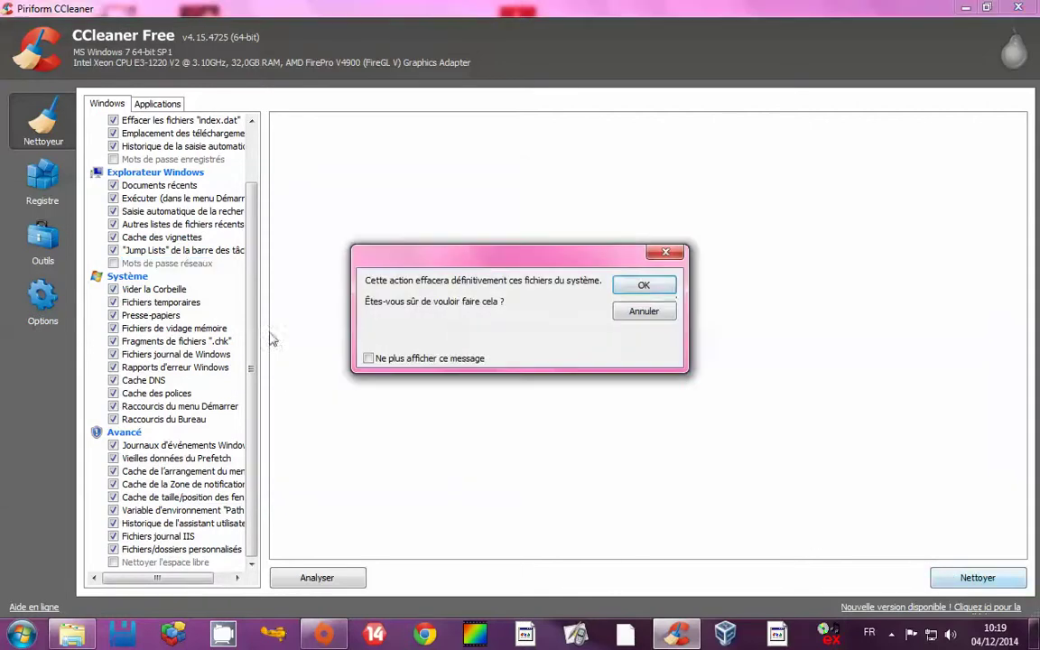
pyautogui.click(647, 283)
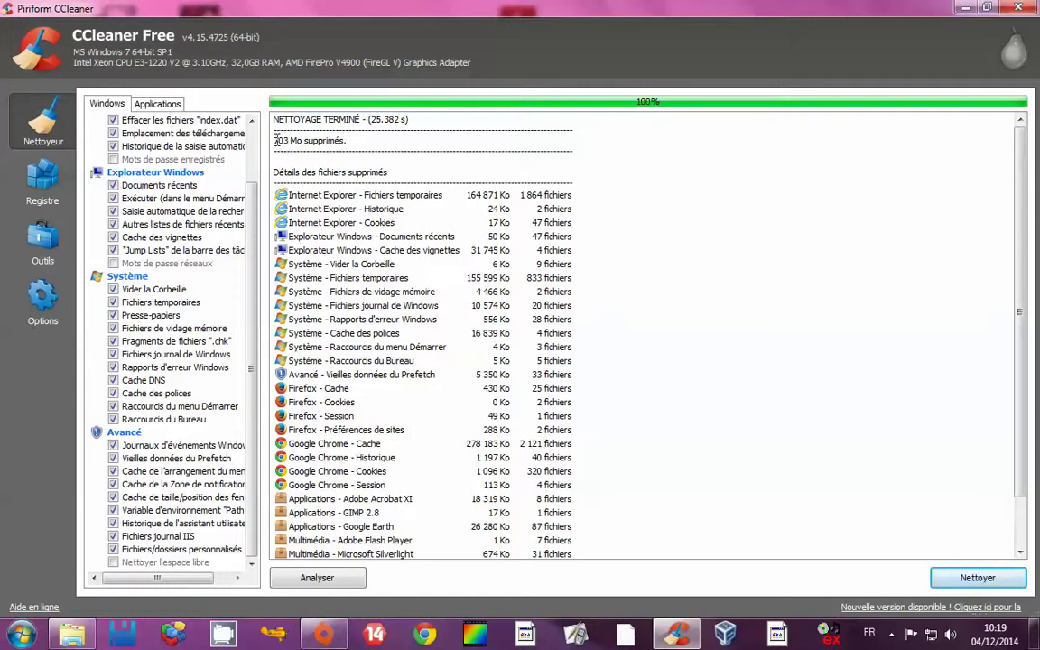
pyautogui.moveTo(277, 139); pyautogui.dragTo(336, 138)
pyautogui.click(325, 140)
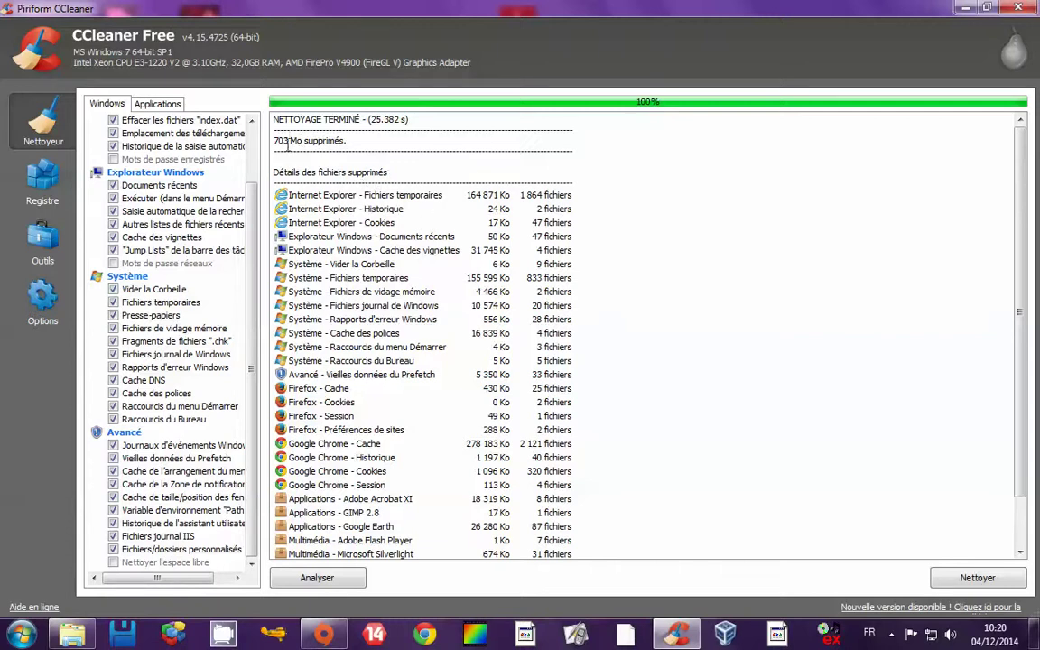
# - Scan the registry for errors and fix all selected ones, backing up the keys as cc_20141204_102104 in the Documents library
pyautogui.click(58, 194)
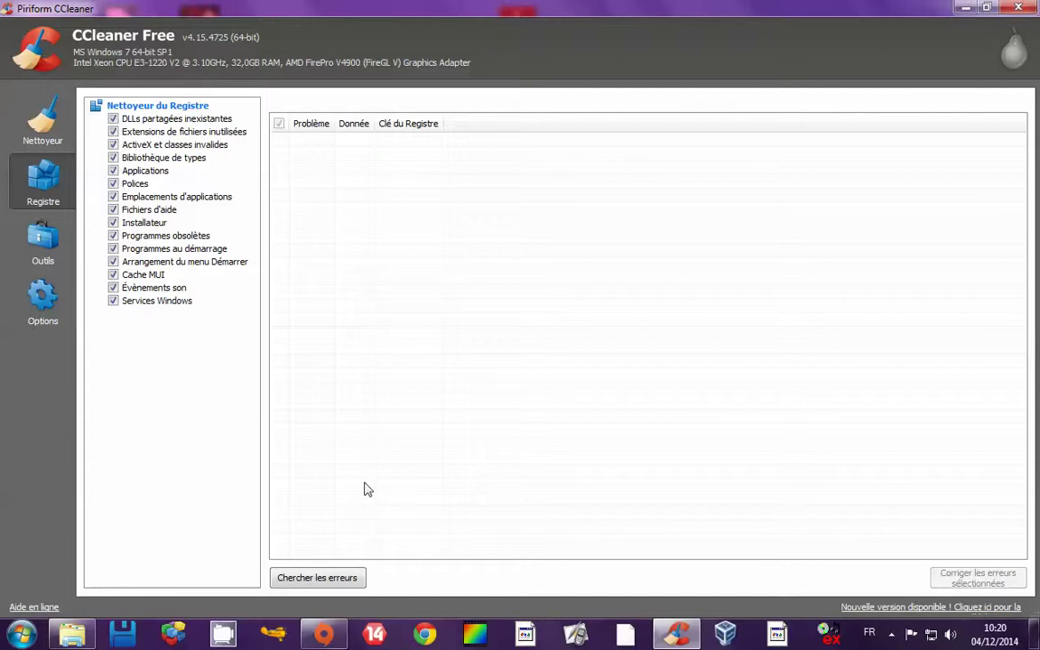
pyautogui.click(332, 582)
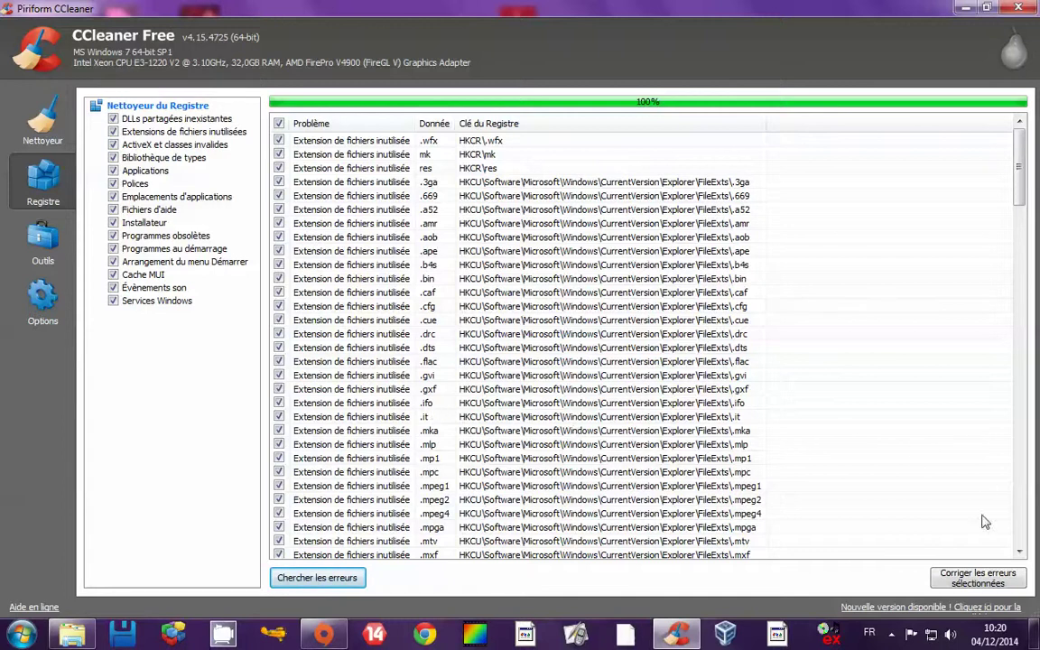
pyautogui.click(984, 582)
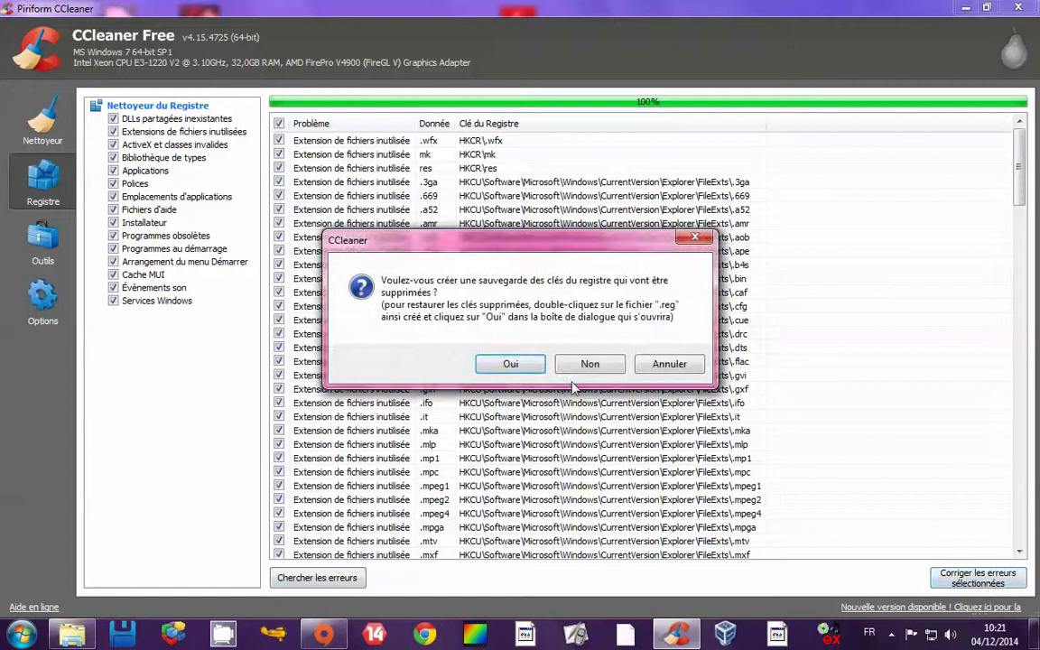
pyautogui.click(508, 365)
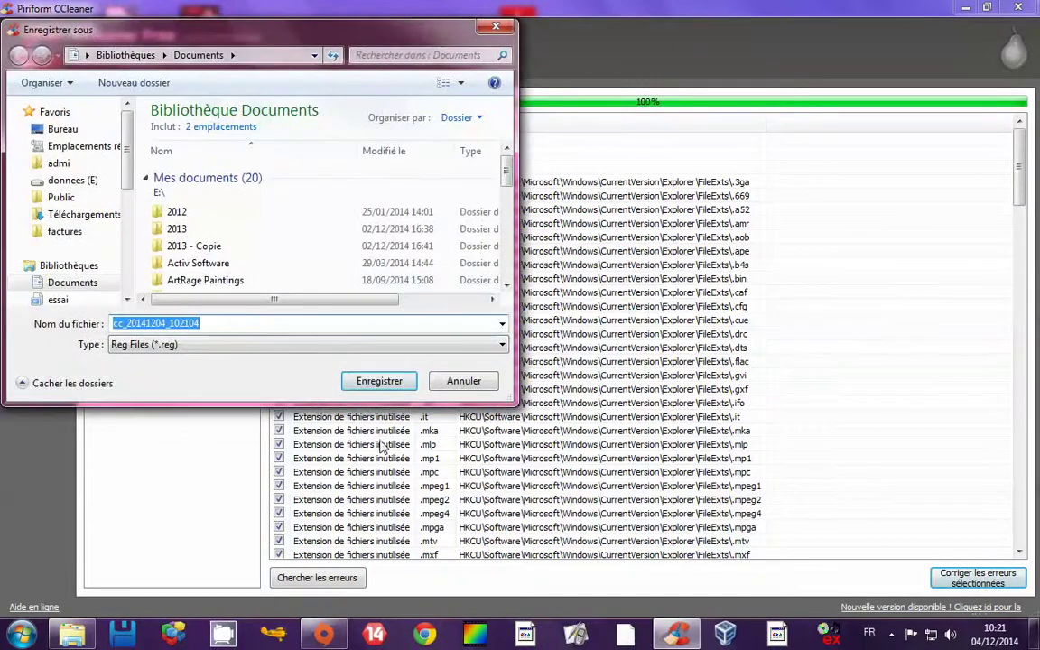
pyautogui.click(379, 382)
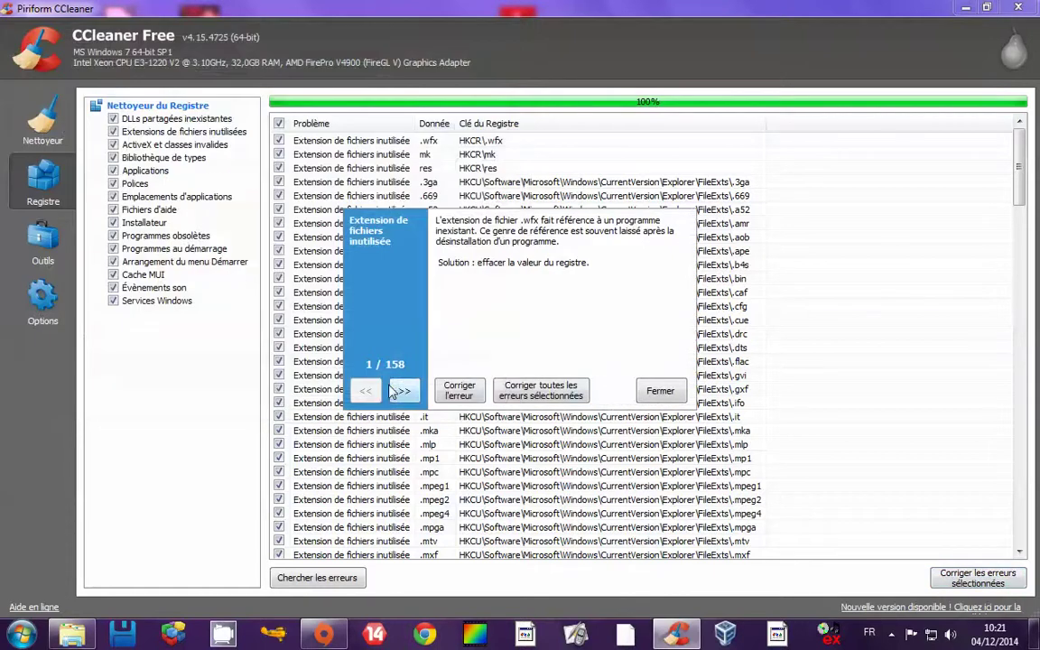
pyautogui.click(557, 395)
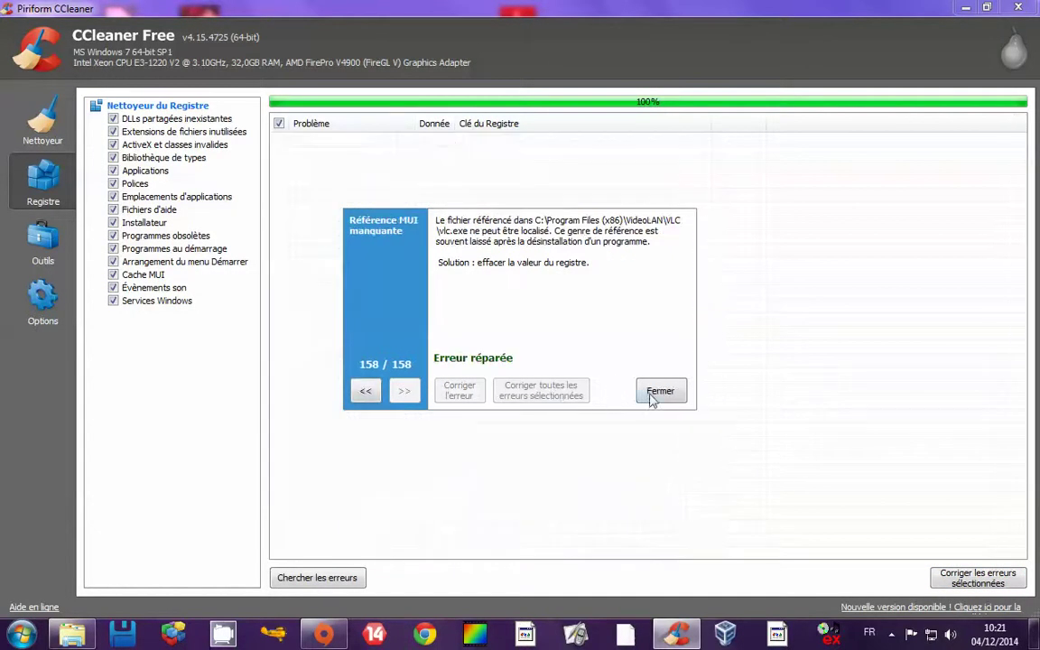
pyautogui.click(659, 391)
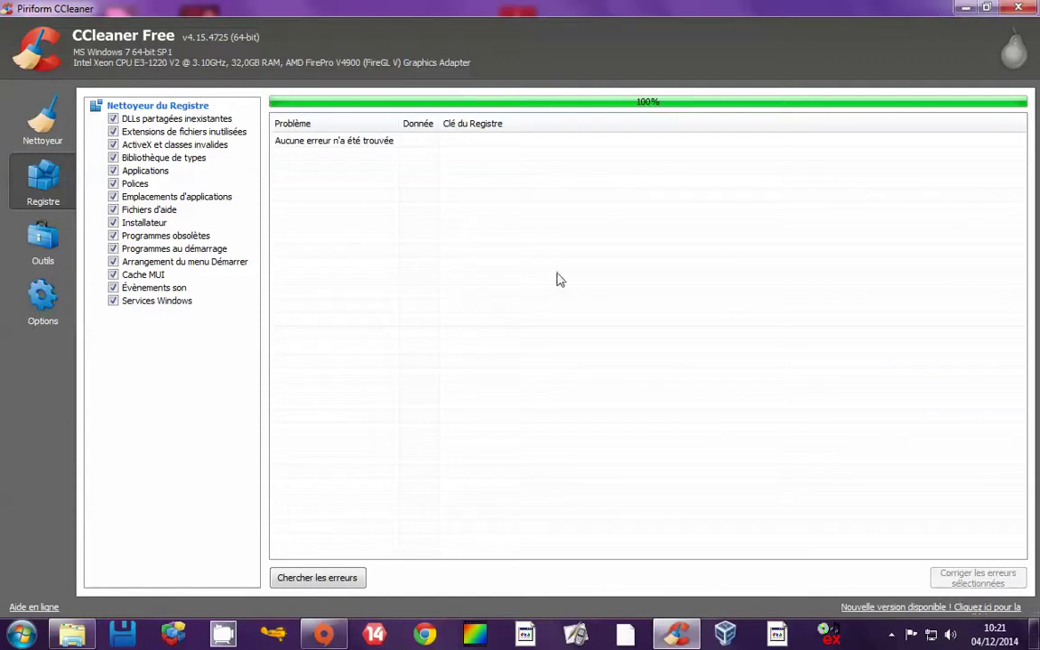
# - Delete the iTunesHelper entry from the programs launched at Windows startup
pyautogui.click(49, 244)
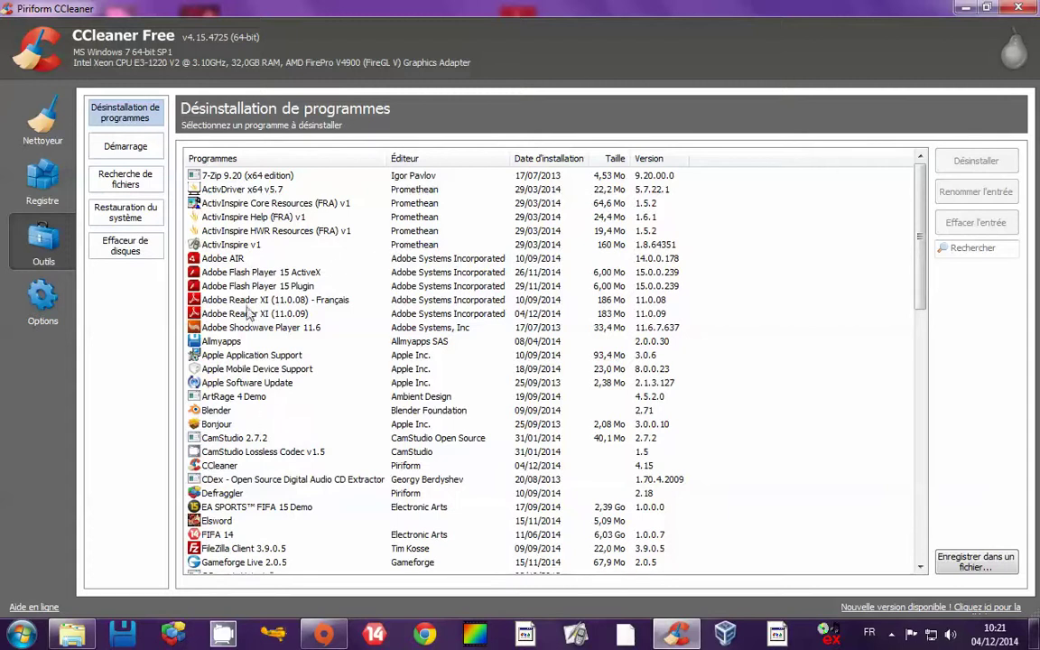
pyautogui.click(107, 148)
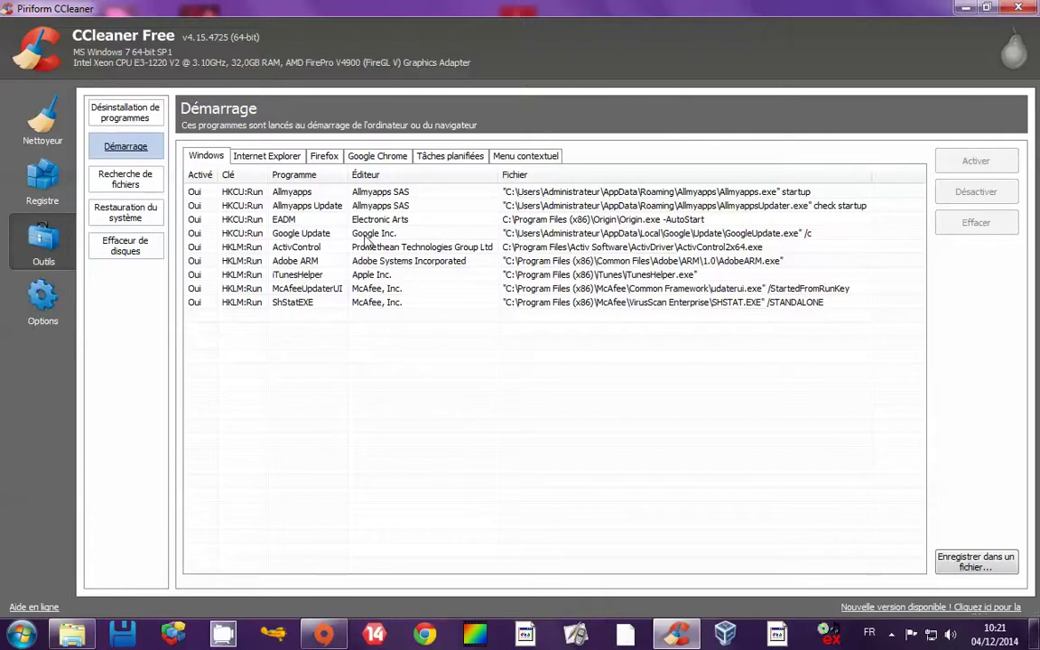
pyautogui.click(595, 288)
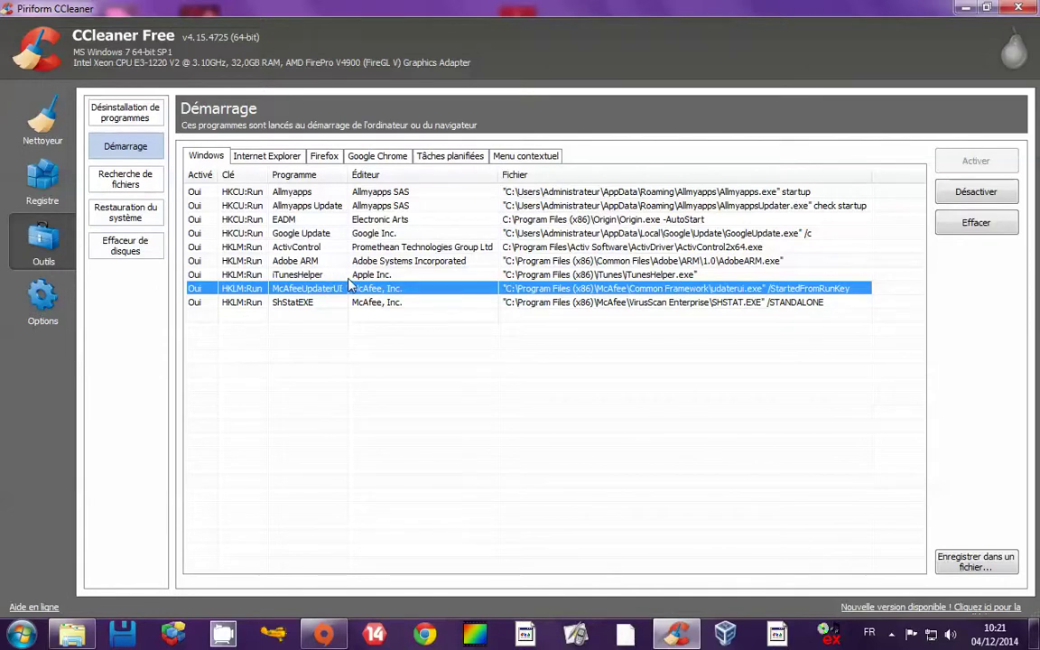
pyautogui.click(321, 274)
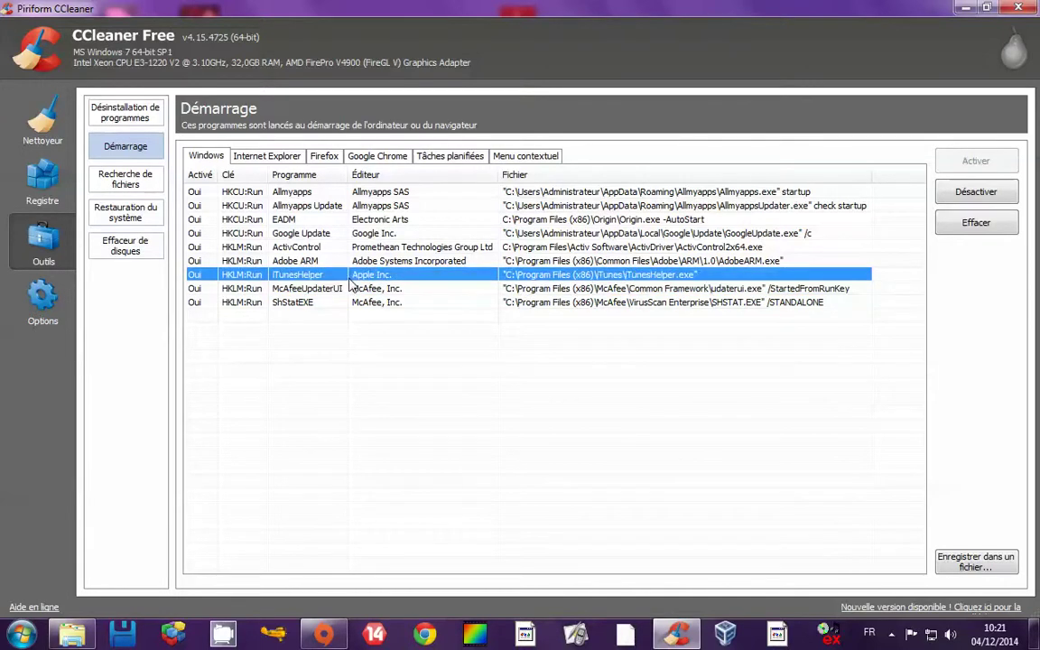
pyautogui.click(975, 224)
pyautogui.click(594, 355)
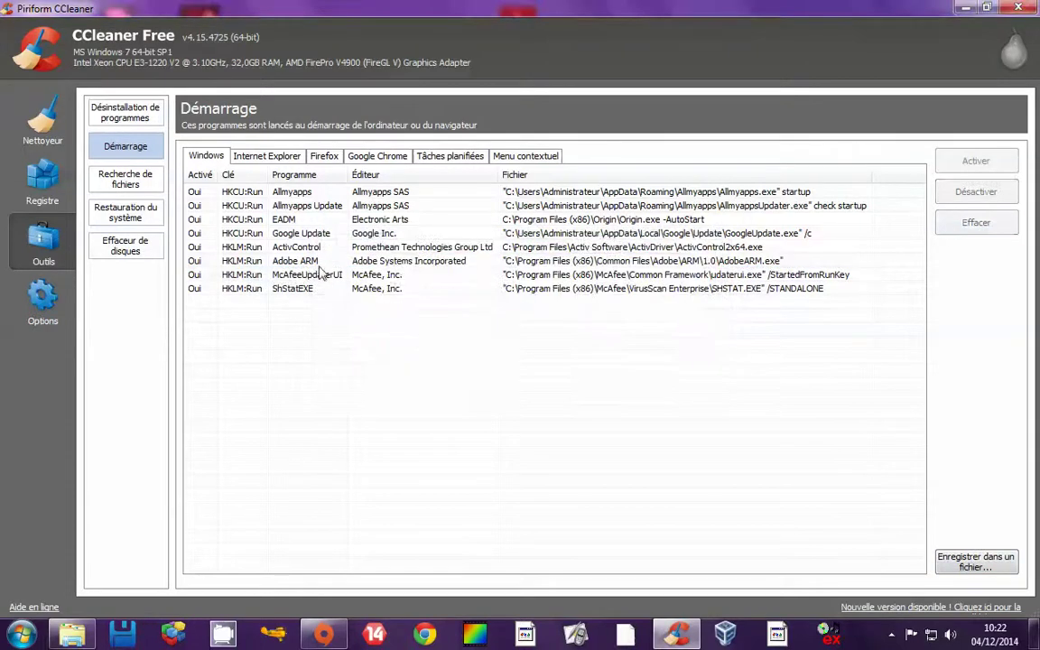
# - Delete the Adobe ARM and Google Update entries from the Windows startup programs
pyautogui.click(388, 262)
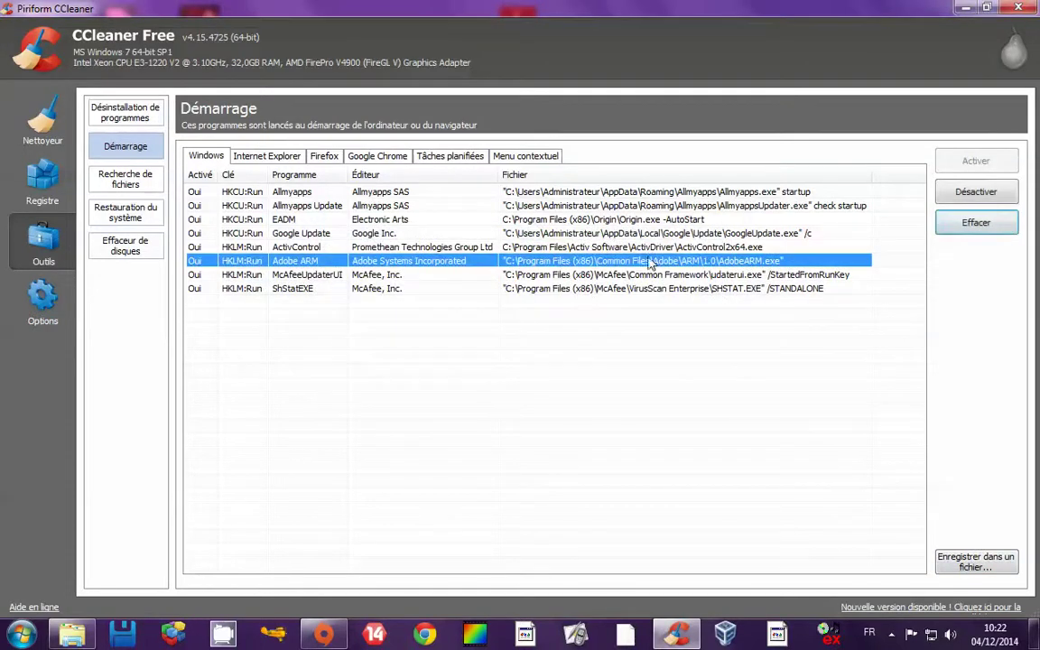
pyautogui.click(988, 223)
pyautogui.click(594, 354)
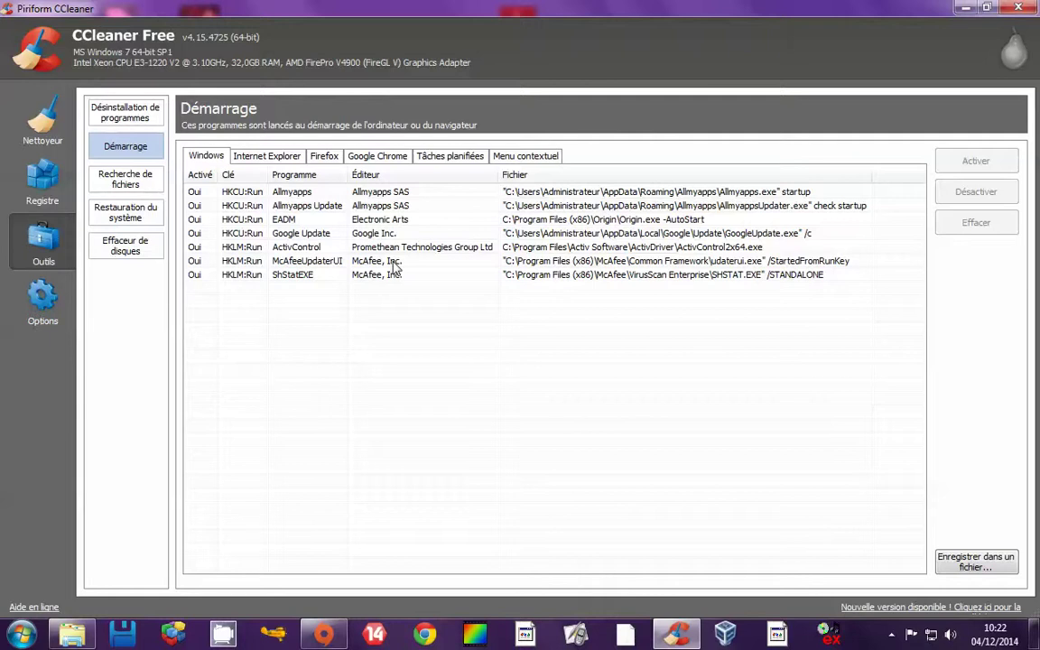
pyautogui.click(619, 235)
pyautogui.click(972, 223)
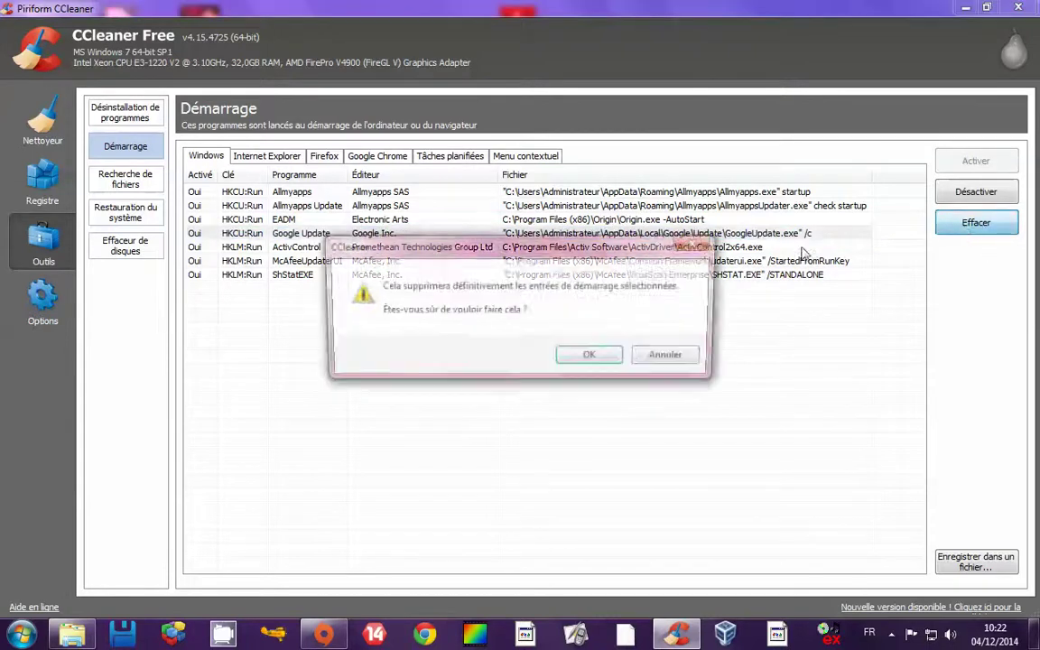
pyautogui.click(592, 358)
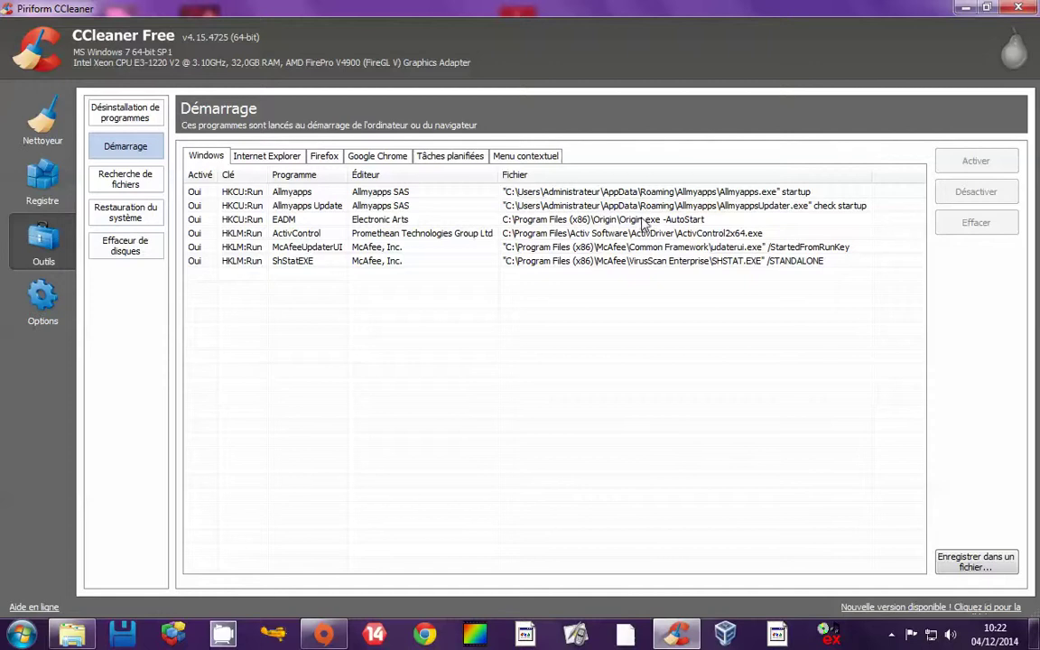
# - Examine the remaining Windows startup entries and the startup lists for Internet Explorer, Firefox, Google Chrome and scheduled tasks
pyautogui.click(305, 220)
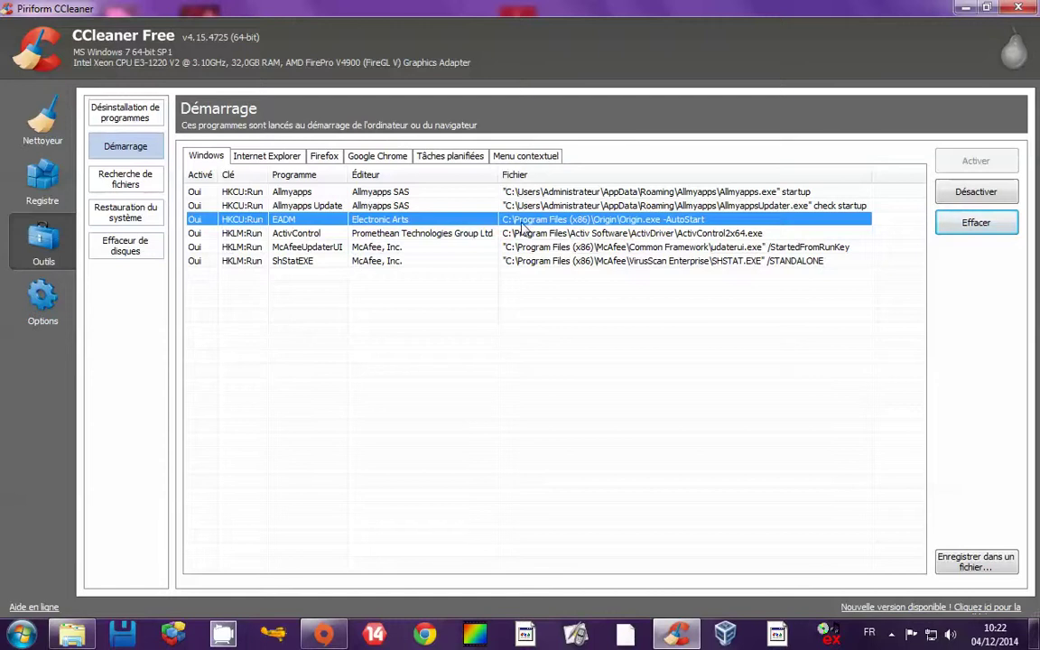
pyautogui.click(415, 233)
pyautogui.click(364, 247)
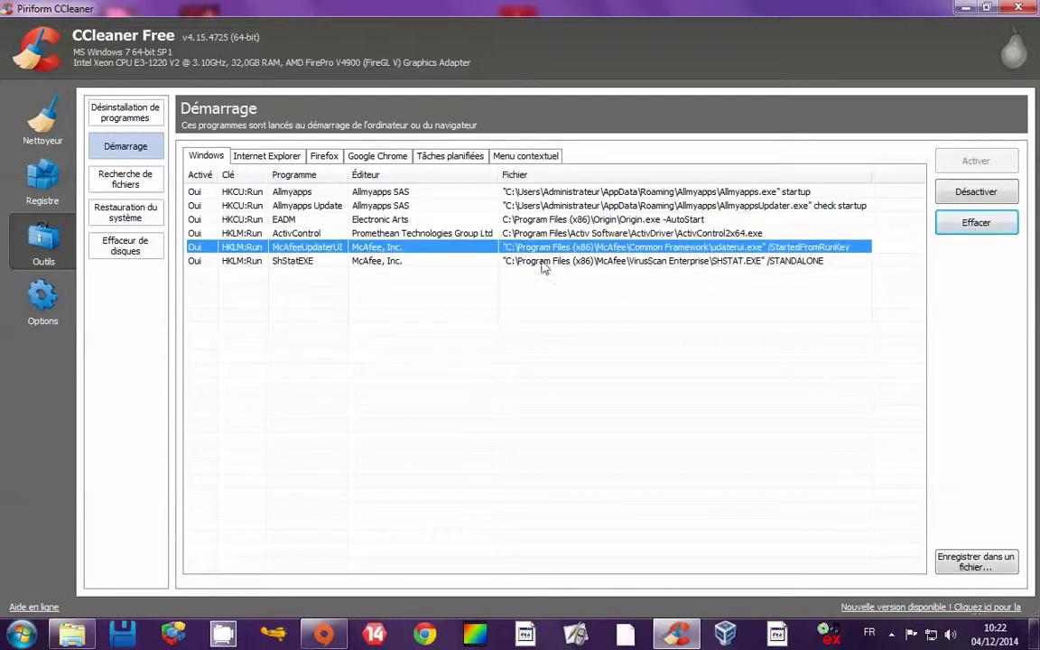
pyautogui.press('Down')
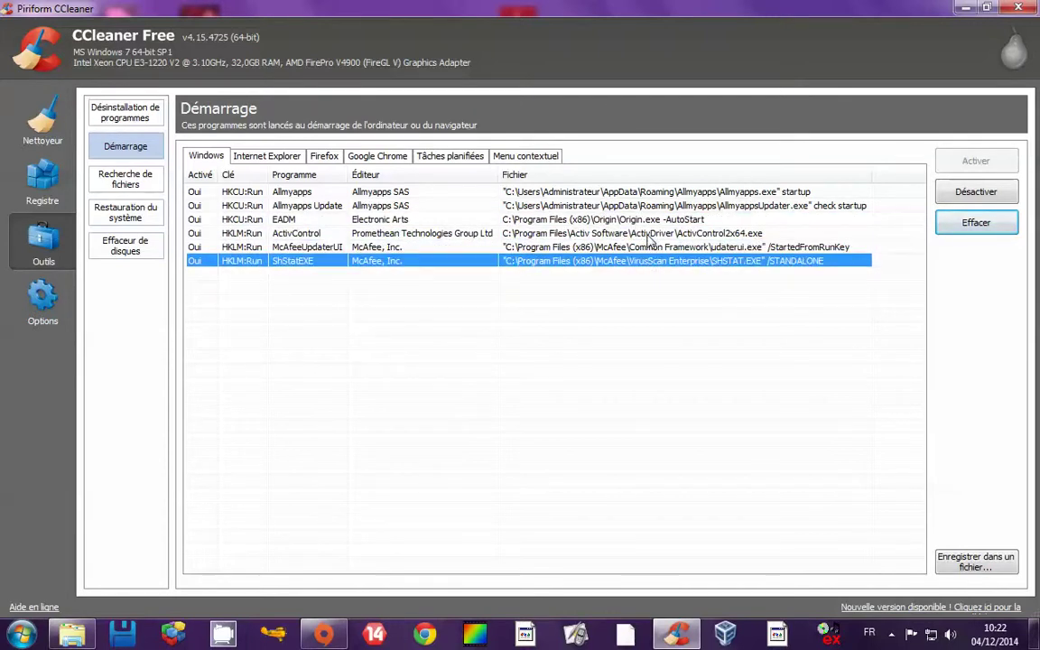
pyautogui.click(268, 156)
pyautogui.click(327, 157)
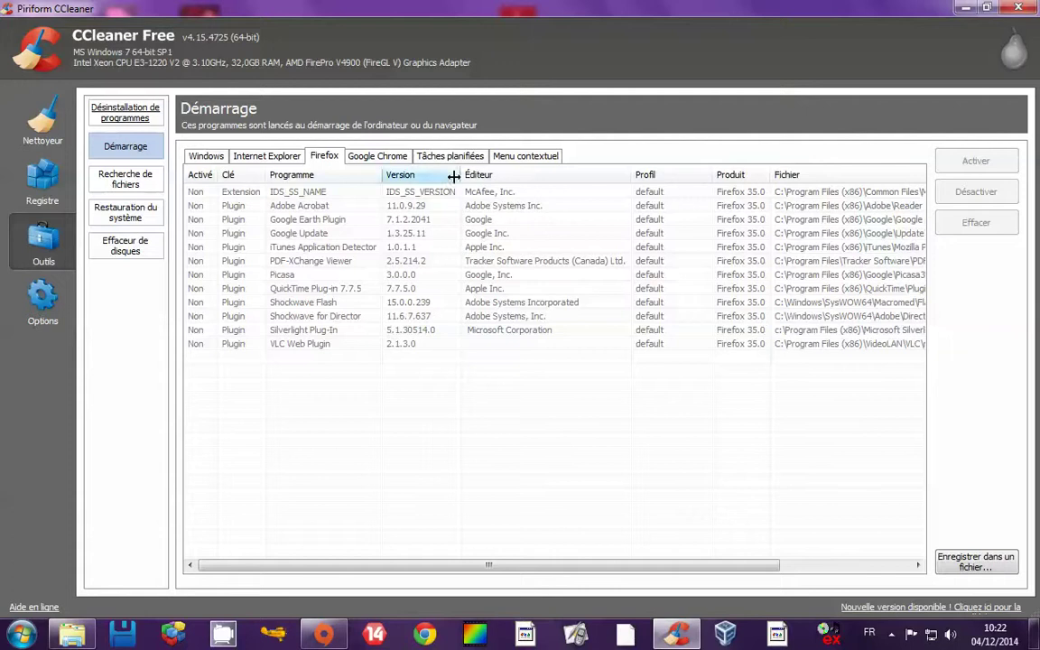
pyautogui.click(387, 155)
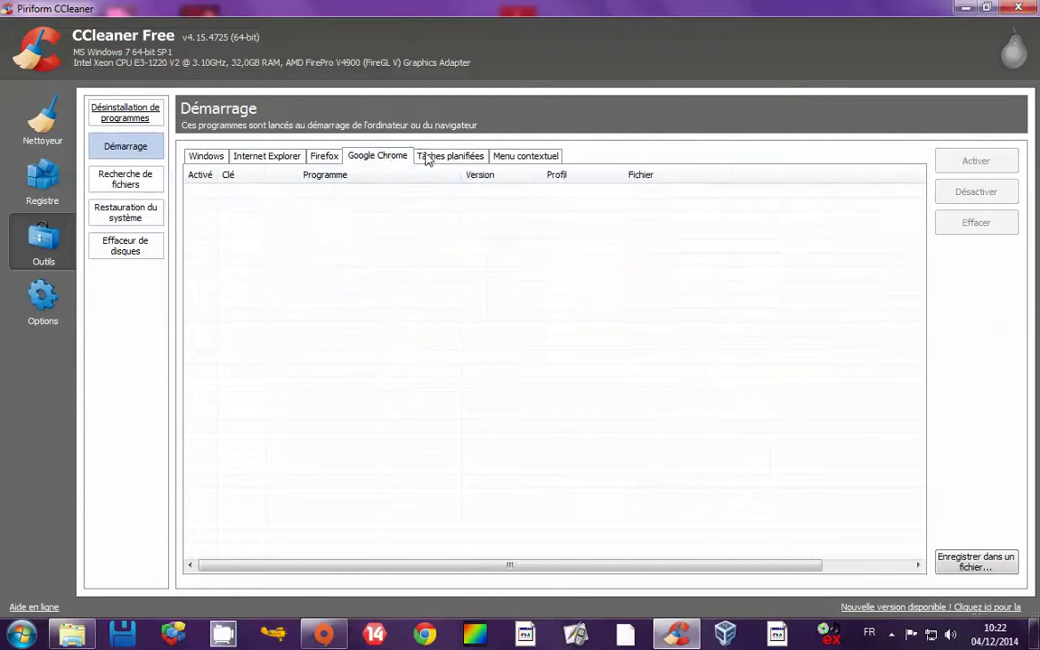
pyautogui.click(428, 159)
pyautogui.click(364, 158)
pyautogui.click(323, 155)
pyautogui.click(372, 155)
pyautogui.click(456, 159)
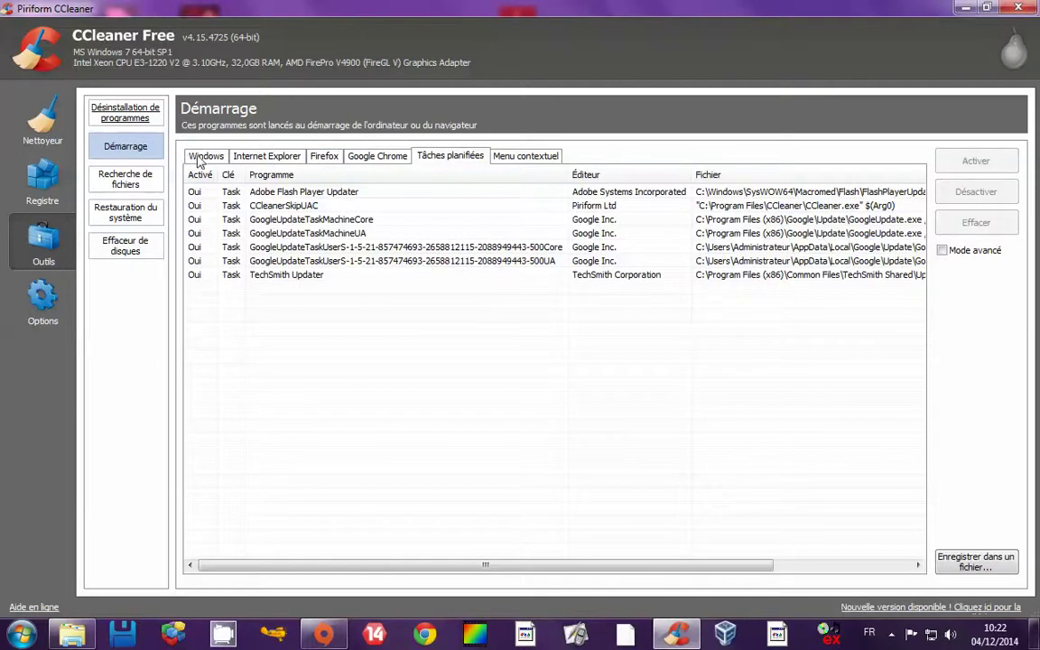
pyautogui.click(127, 145)
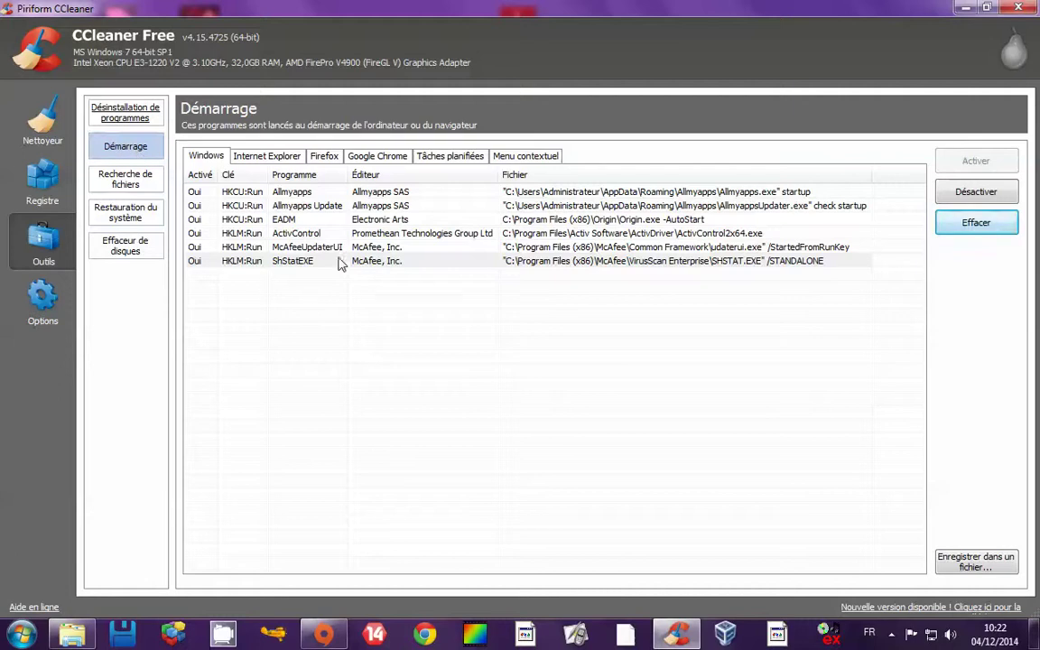
# - Delete all scheduled tasks from the startup tools and return to the Windows startup entries
pyautogui.click(450, 156)
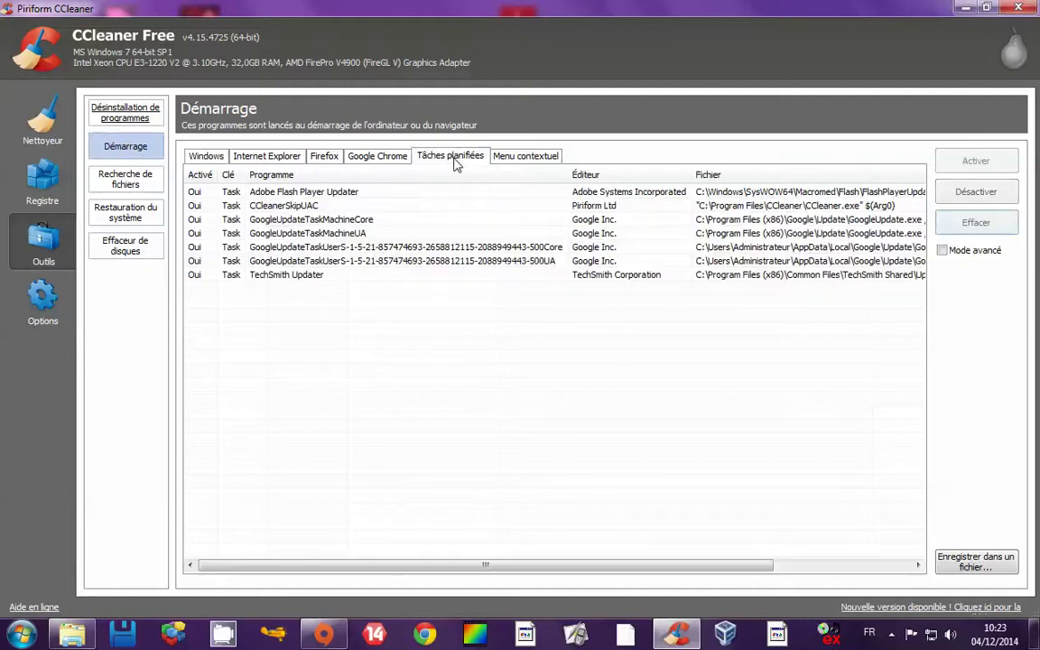
pyautogui.moveTo(400, 371); pyautogui.dragTo(291, 192)
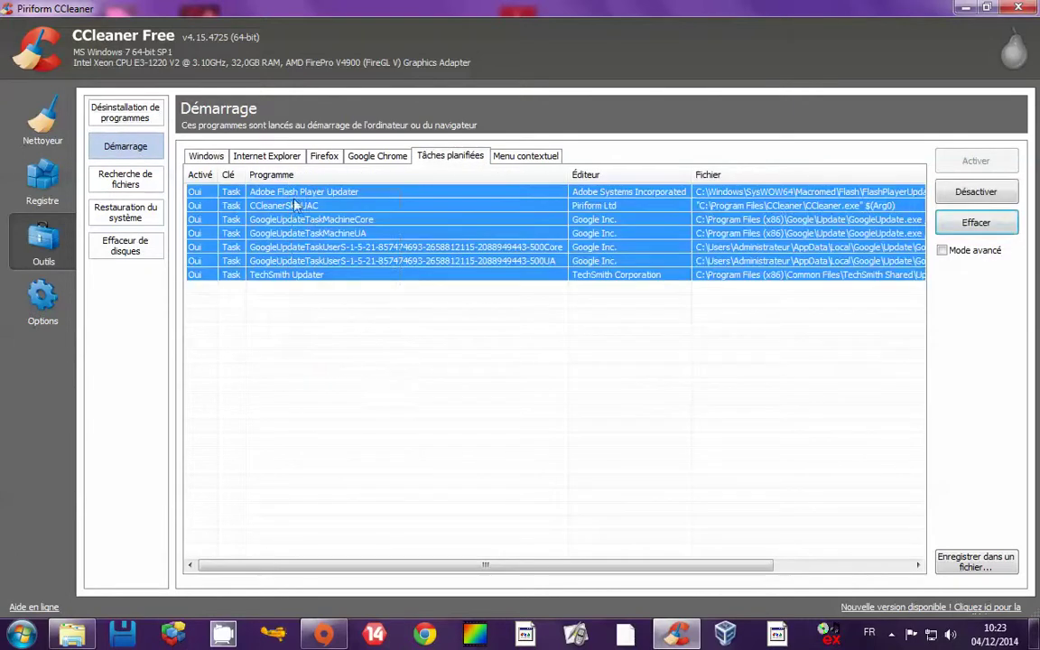
pyautogui.click(987, 222)
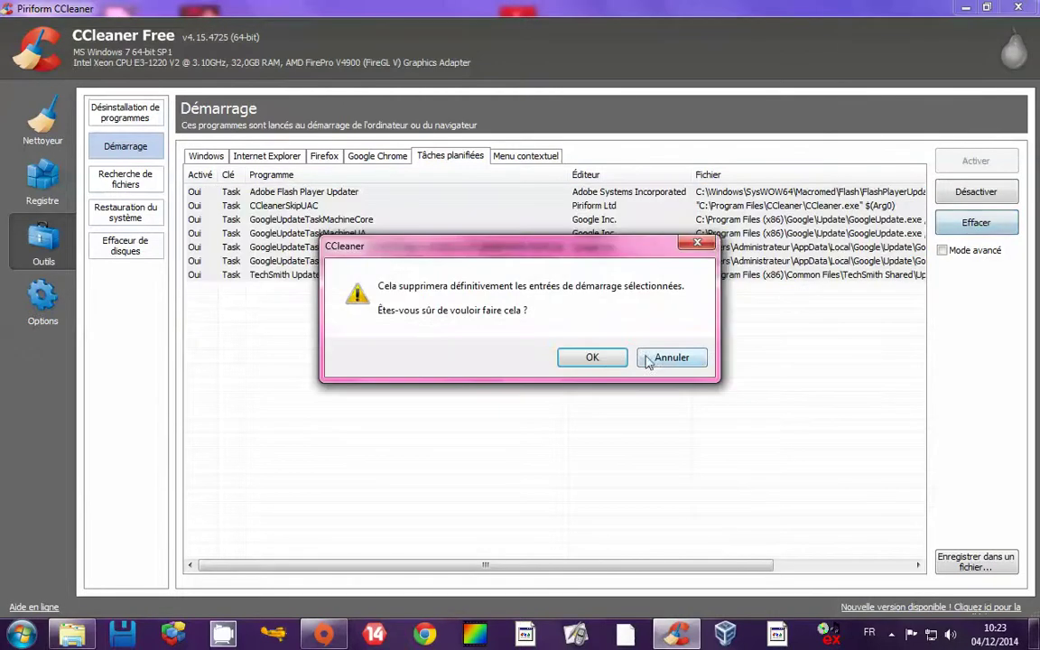
pyautogui.click(594, 358)
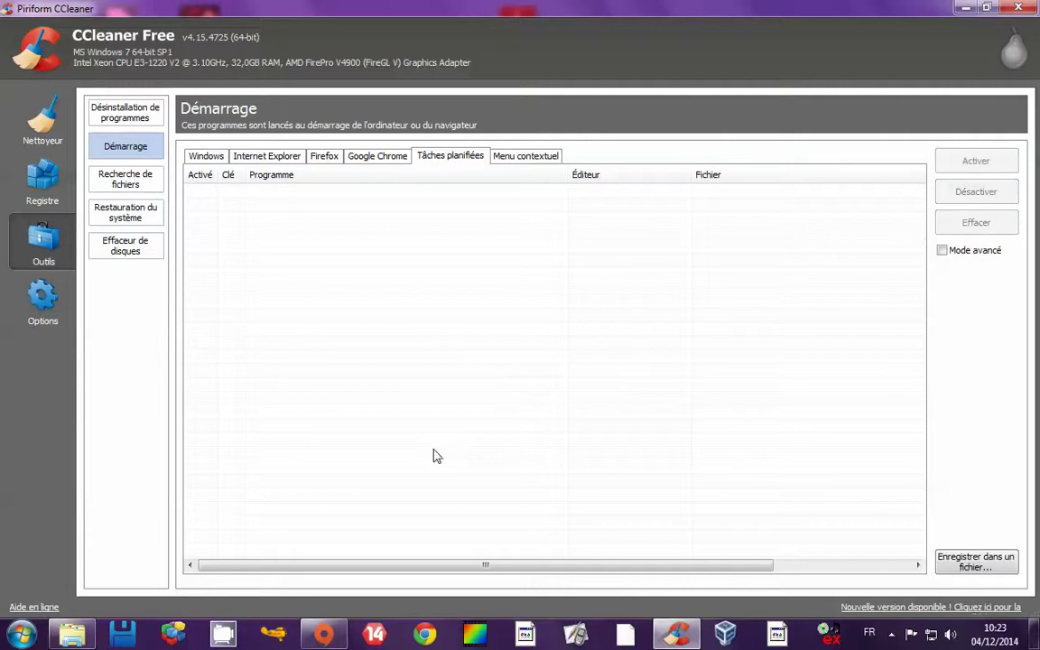
pyautogui.click(194, 149)
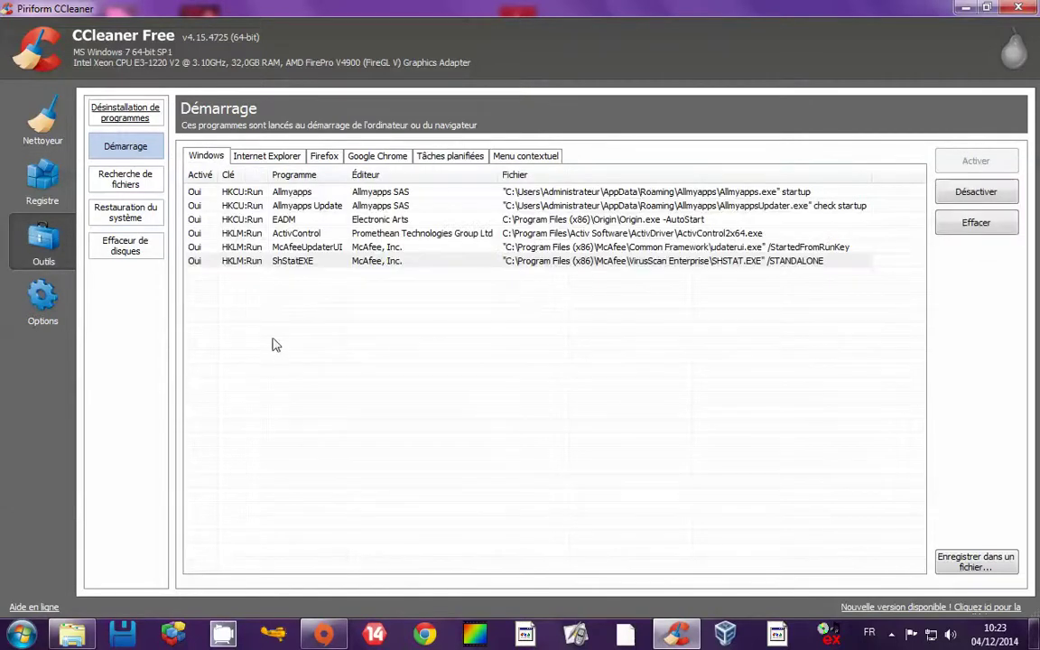
# - Close CCleaner and arrange the Revo Uninstaller, CCleaner and Defraggler shortcuts side by side on the desktop, below 7-Zip File Manager
pyautogui.click(453, 158)
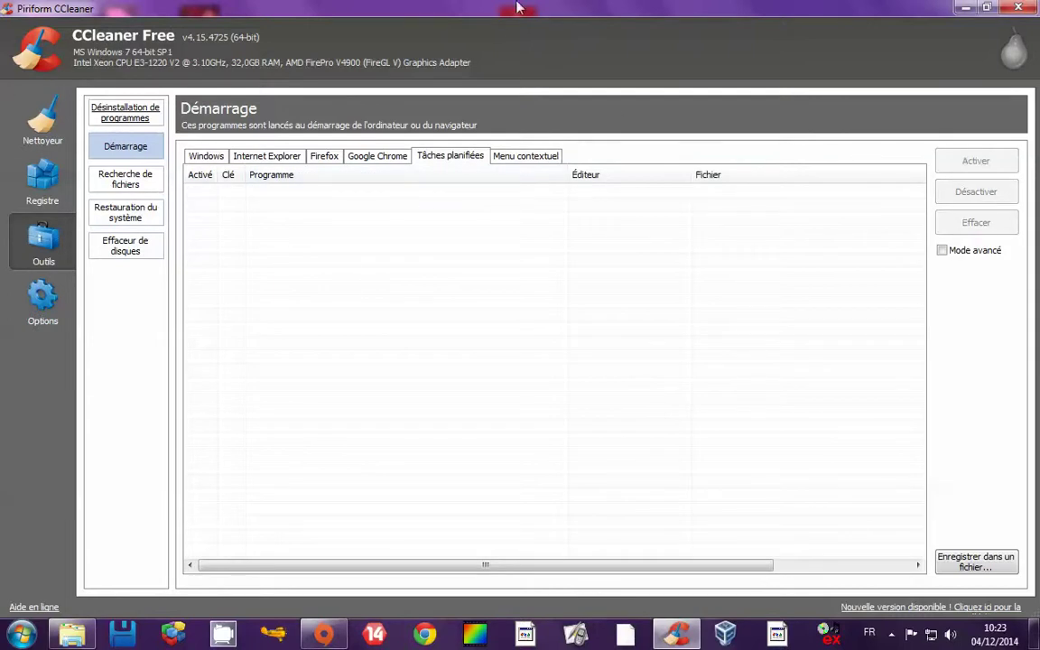
pyautogui.click(1027, 9)
pyautogui.moveTo(439, 469); pyautogui.dragTo(437, 383)
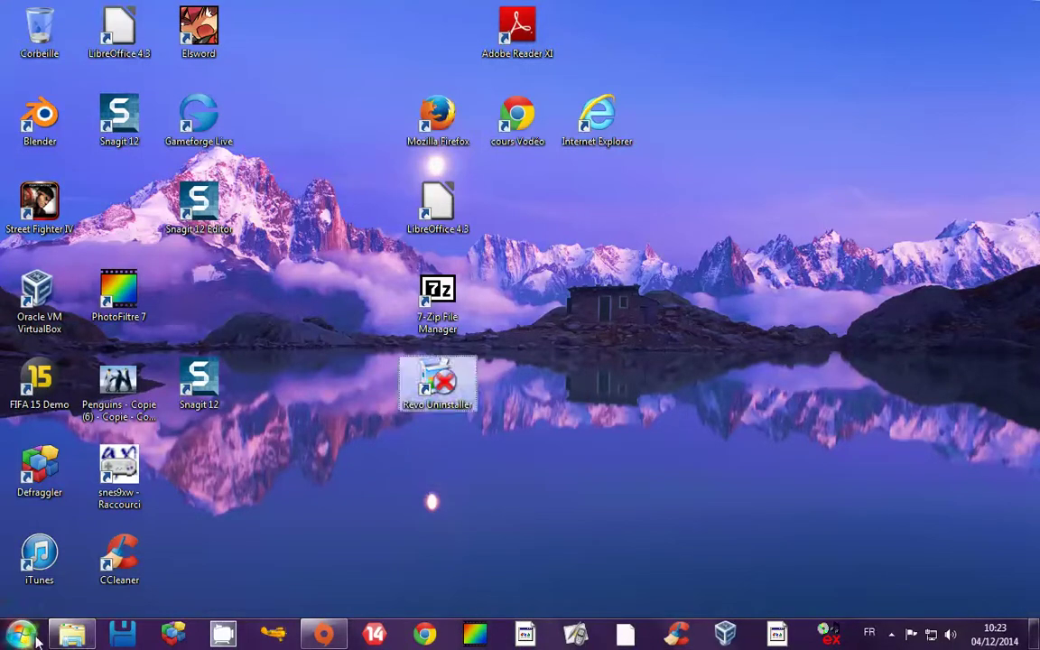
pyautogui.moveTo(119, 560); pyautogui.dragTo(519, 381)
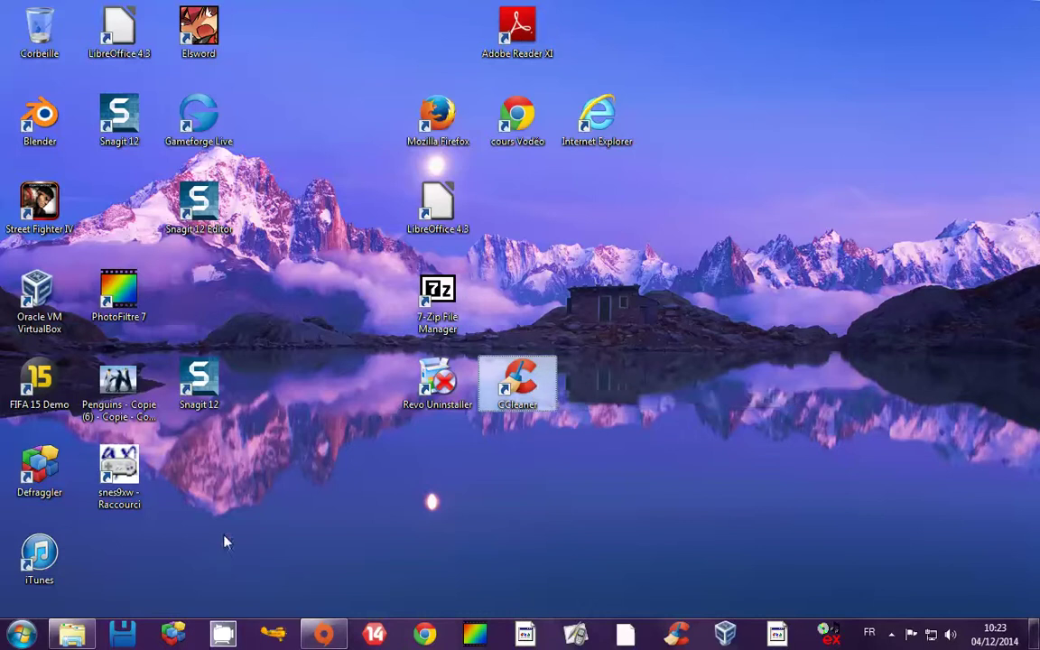
pyautogui.moveTo(39, 490); pyautogui.dragTo(599, 401)
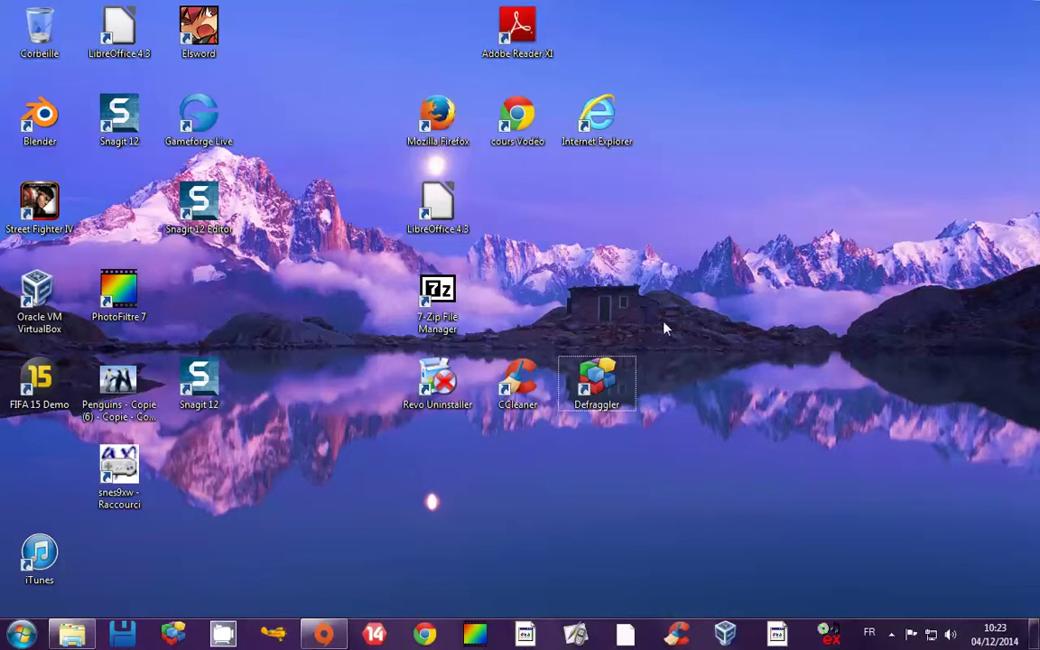
# - Open Defraggler and start defragmenting the OSDisk (C:) drive
pyautogui.doubleClick(596, 379)
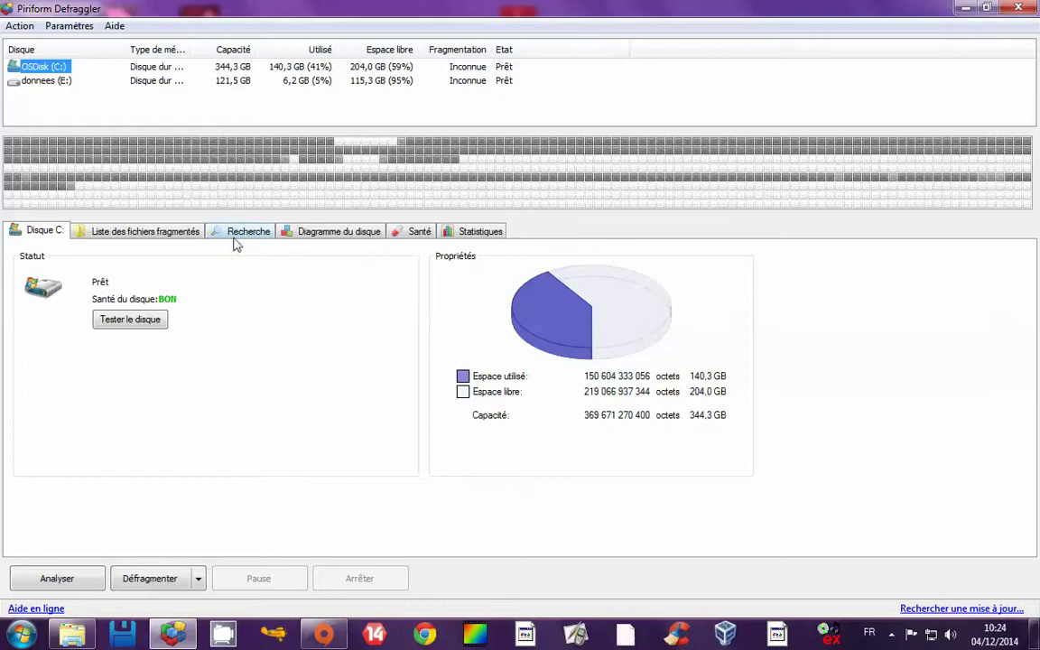
pyautogui.click(143, 579)
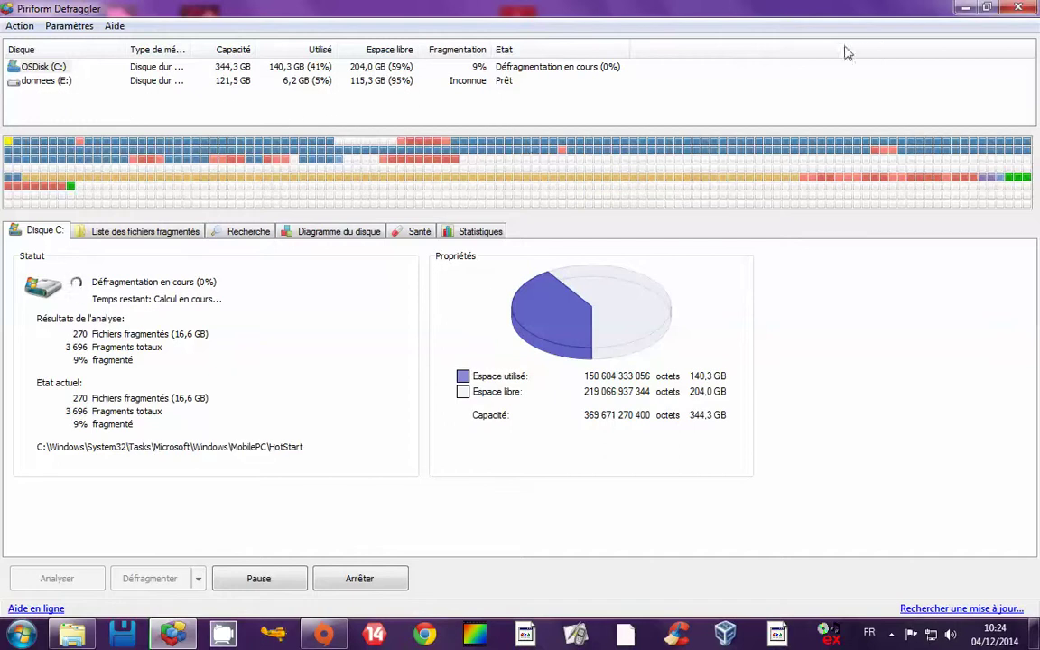
# - View the built-in error-checking, defragmentation and backup tools in the Windows properties of OSDisk (C:), and close the properties
pyautogui.click(20, 635)
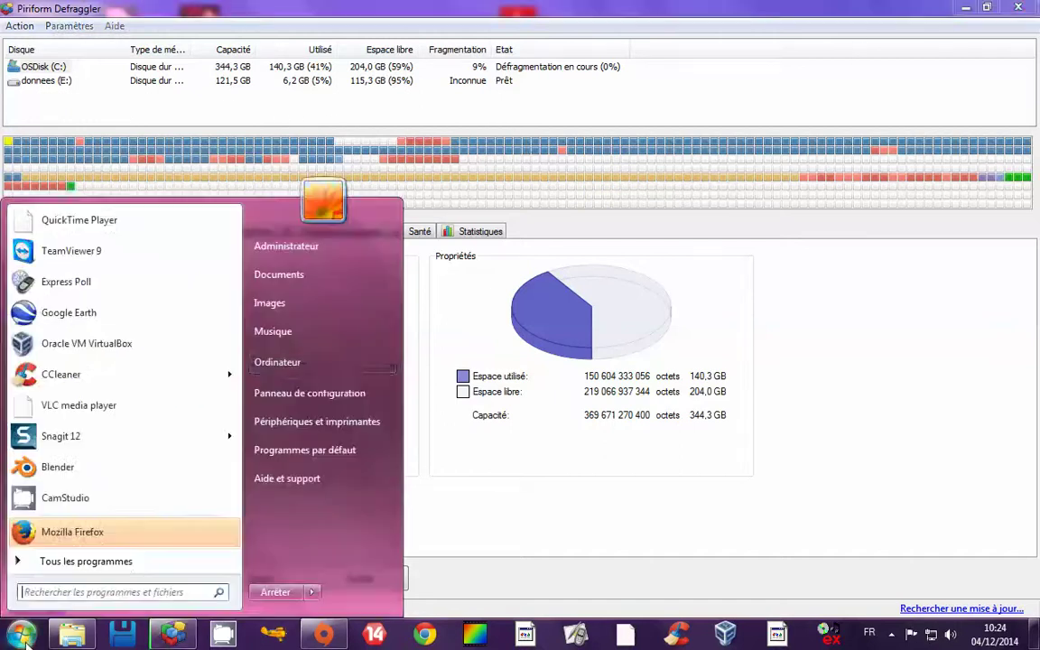
pyautogui.click(318, 362)
pyautogui.click(241, 126)
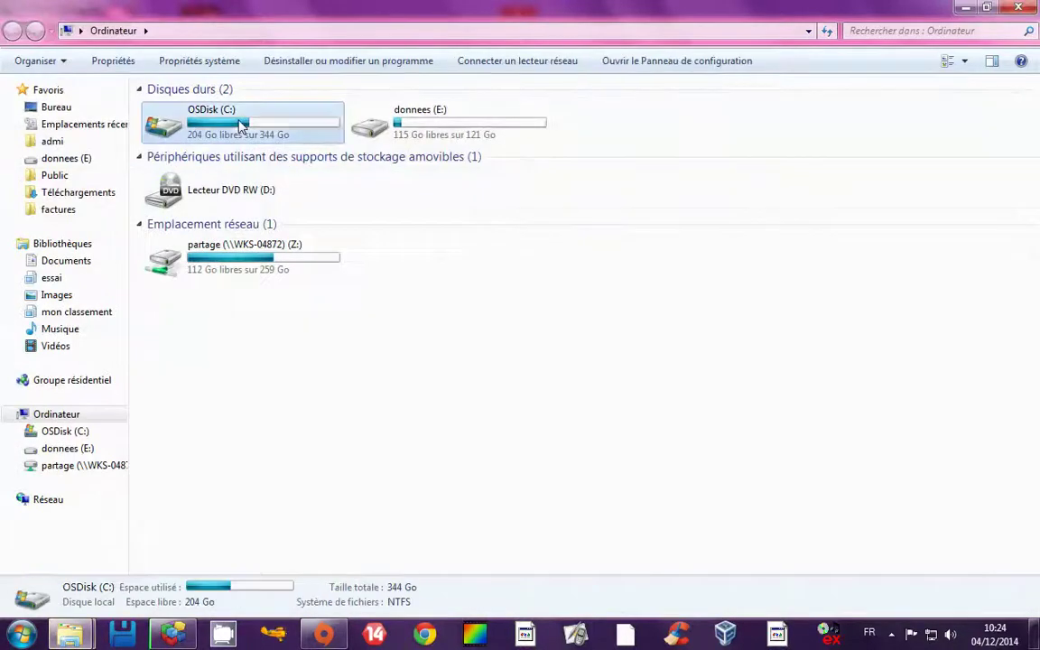
pyautogui.rightClick(243, 124)
pyautogui.click(297, 326)
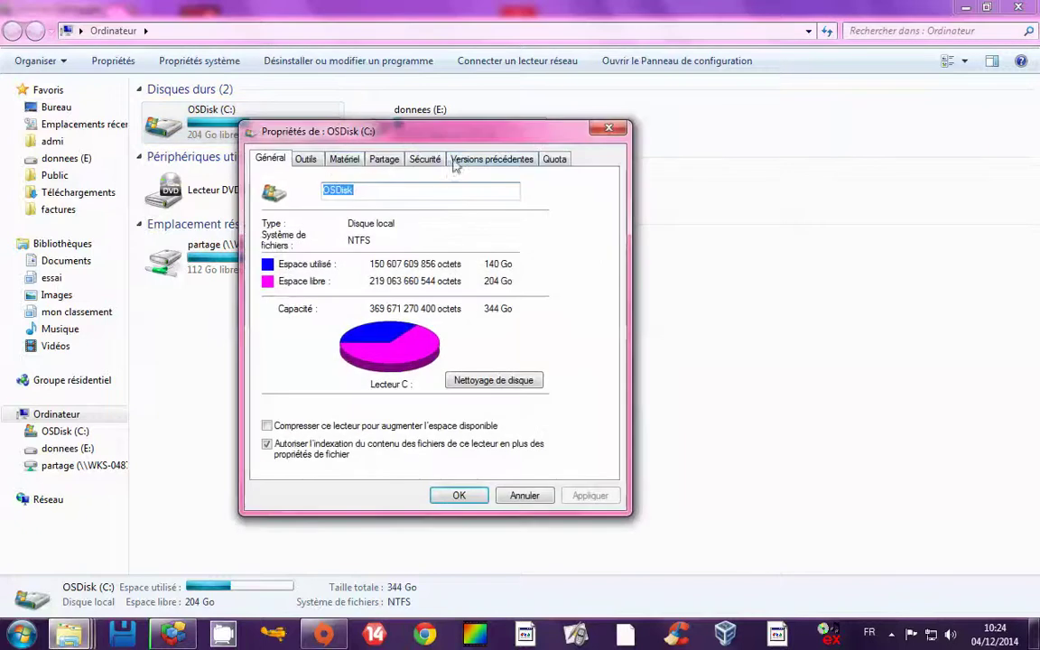
pyautogui.click(306, 158)
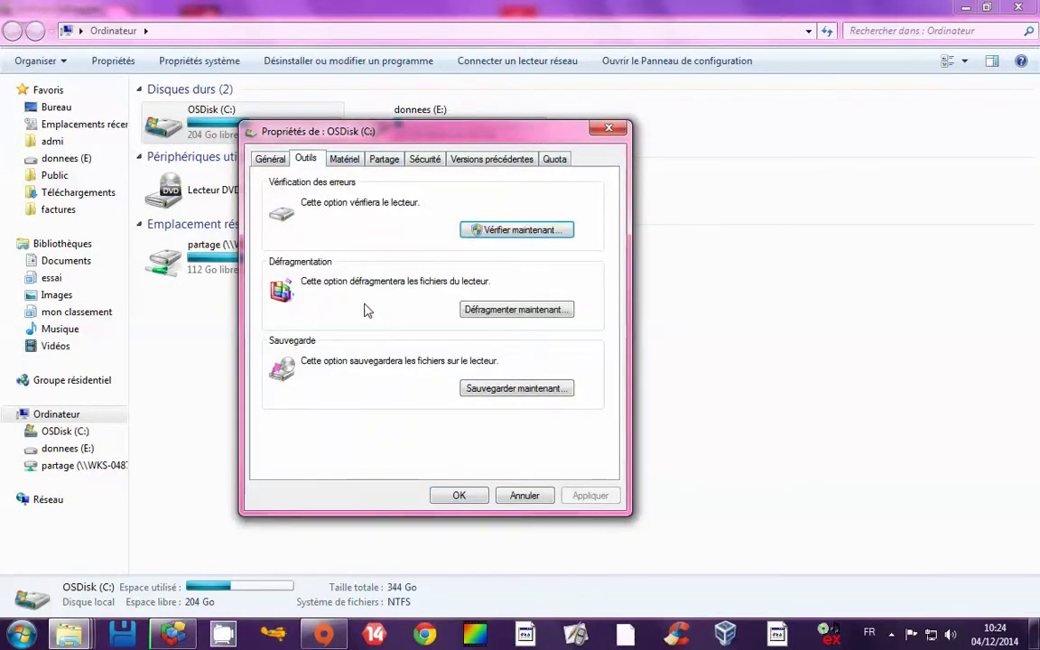
pyautogui.click(608, 128)
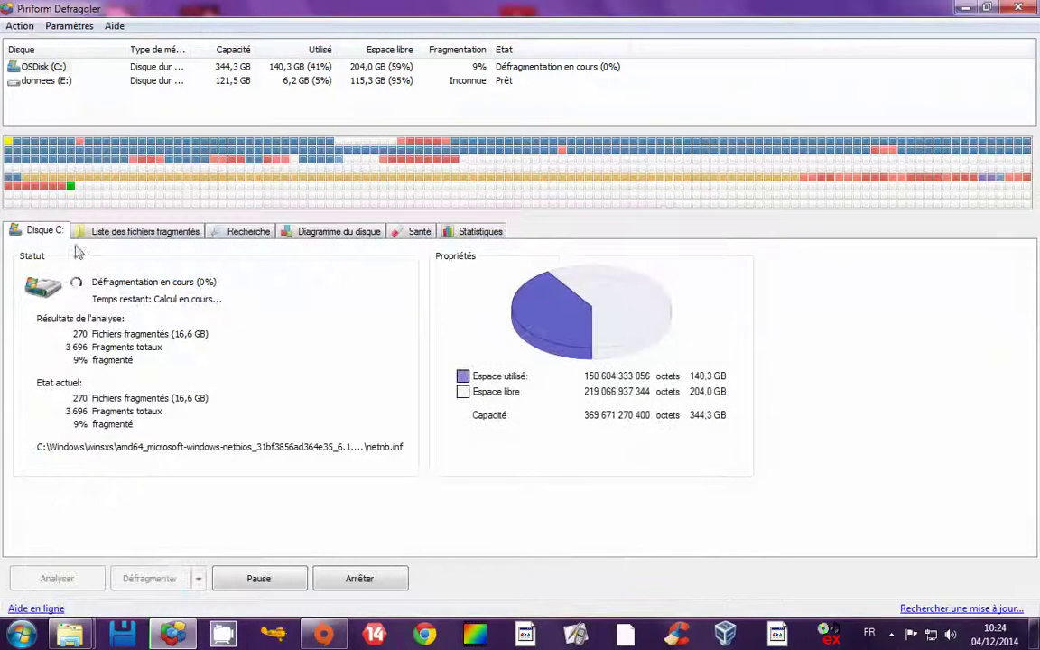
# - Look at the Windows Control Panel and the hidden notification area icons, and return to Defraggler
pyautogui.click(19, 634)
pyautogui.click(307, 393)
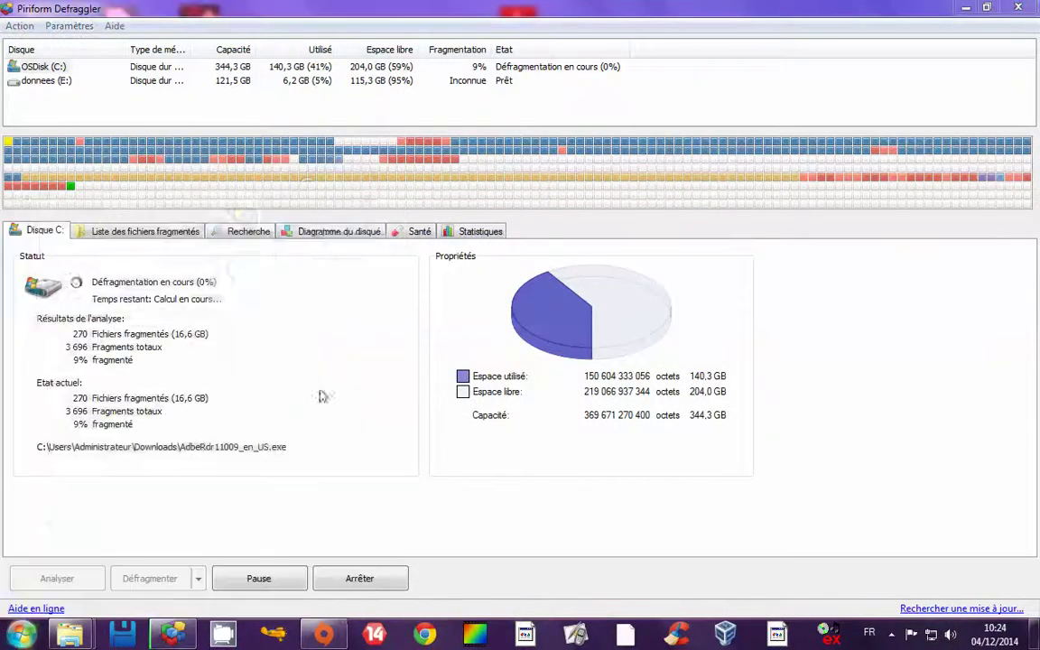
pyautogui.click(943, 89)
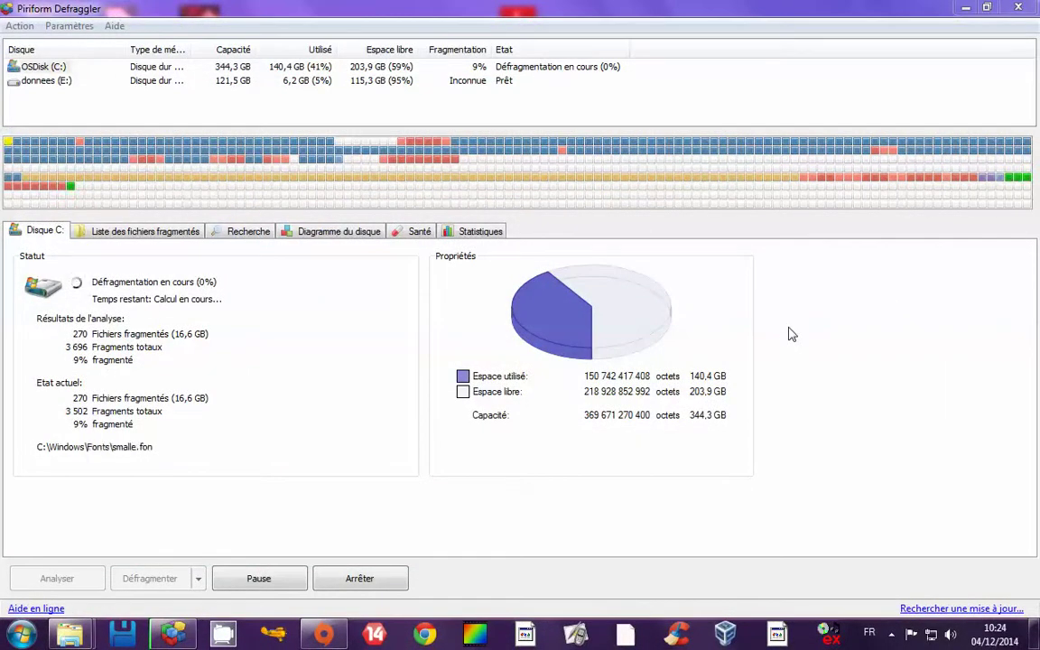
pyautogui.click(891, 635)
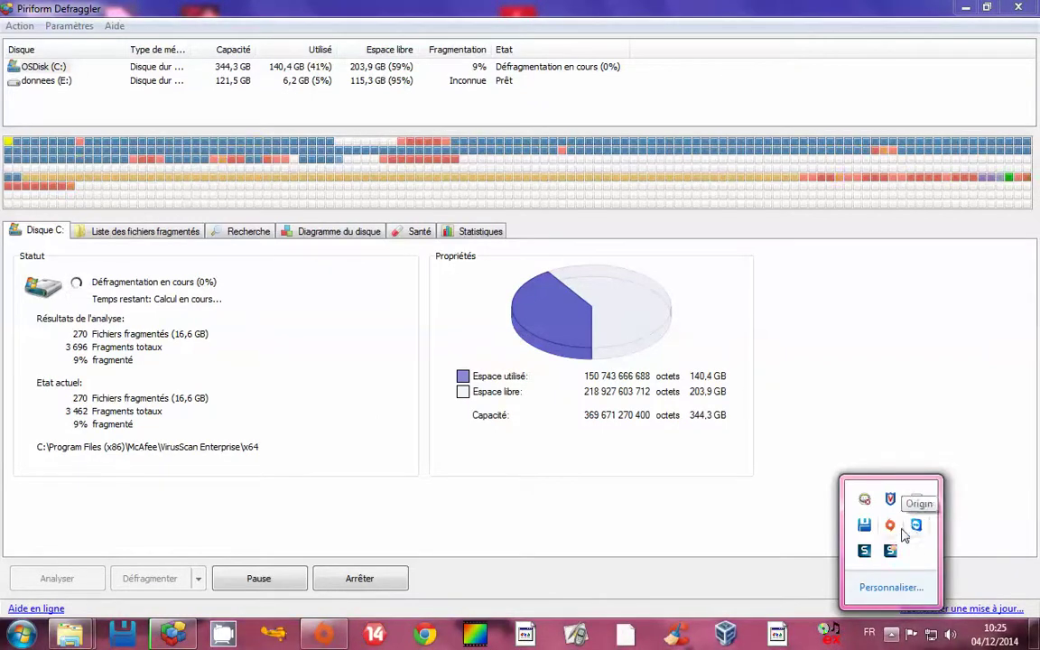
pyautogui.click(585, 423)
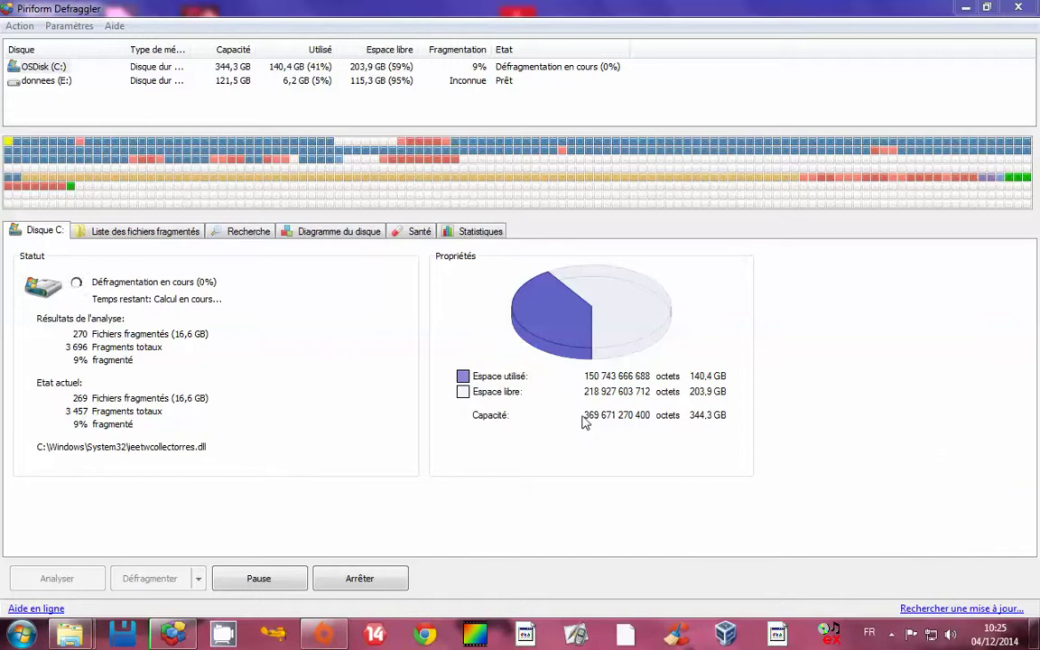